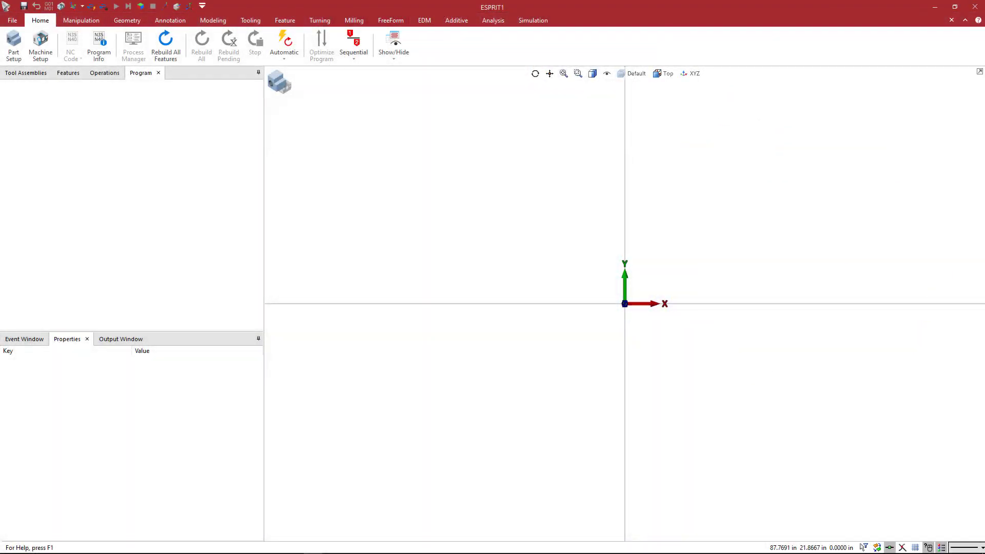
In the browser, open Haimer's CAT50 standard shrink-fit chuck page from Products > Tool Holders.
{"action": "key", "text": "alt+Tab"}
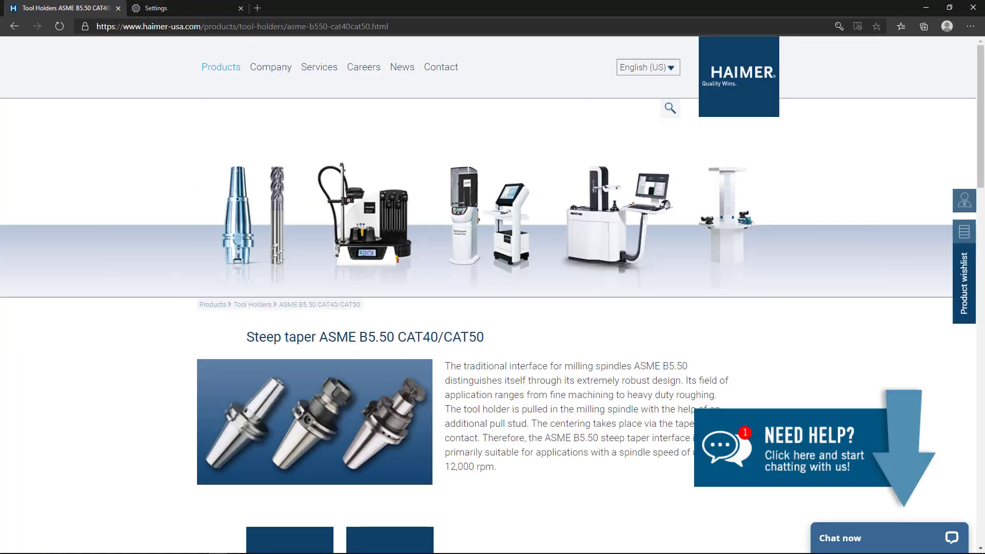
{"action": "mouse_move", "coordinate": [230, 66]}
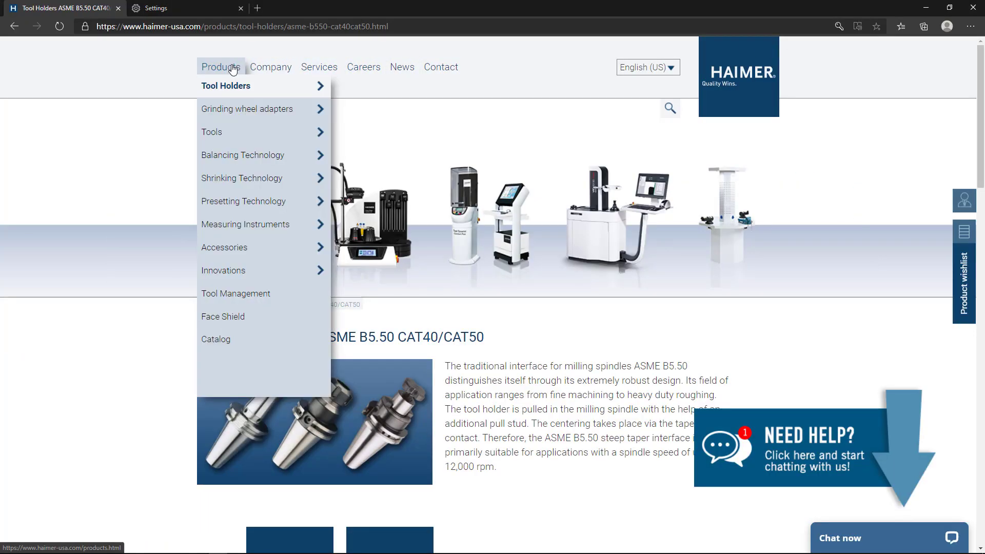
{"action": "mouse_move", "coordinate": [237, 90]}
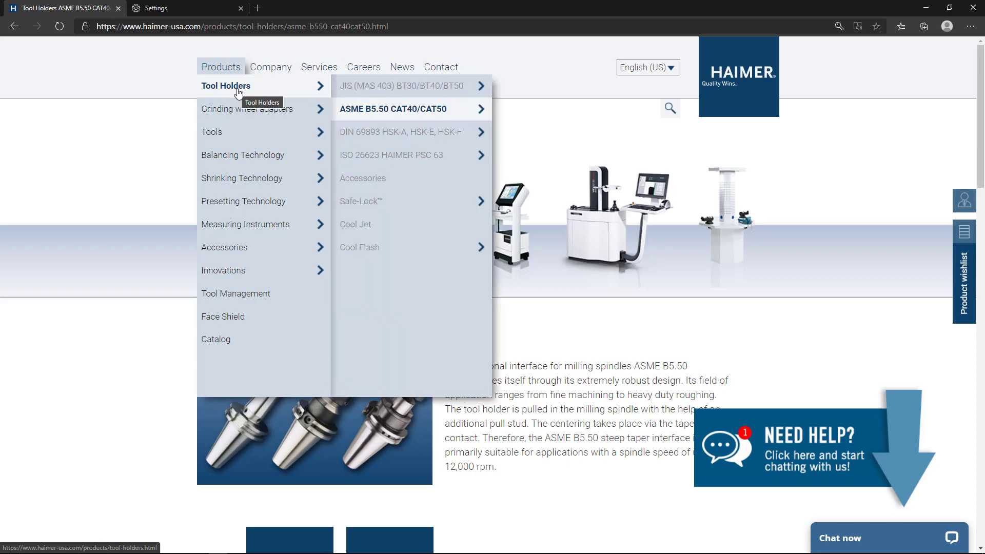
{"action": "mouse_move", "coordinate": [385, 114]}
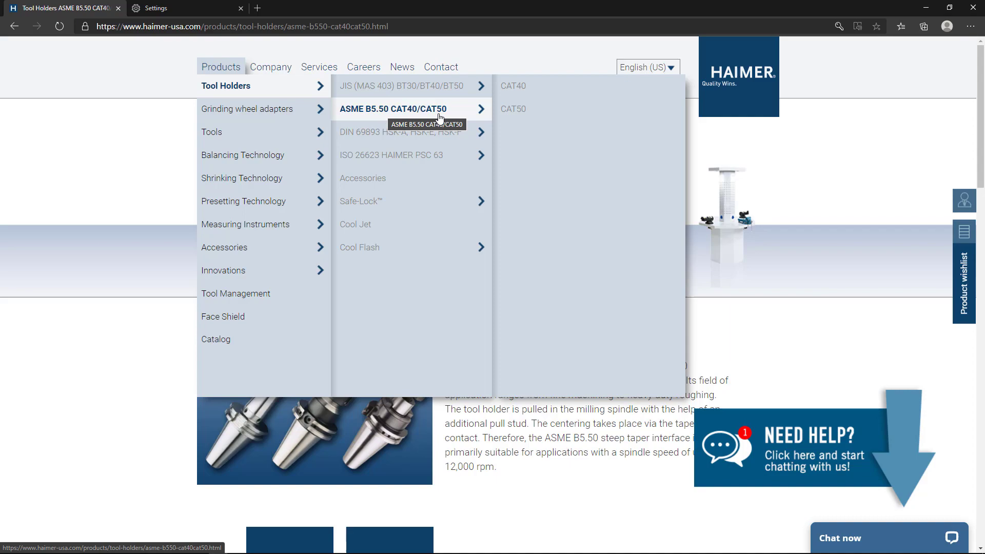
{"action": "left_click", "coordinate": [536, 114]}
{"action": "scroll", "coordinate": [547, 288], "scroll_direction": "down", "scroll_amount": 10}
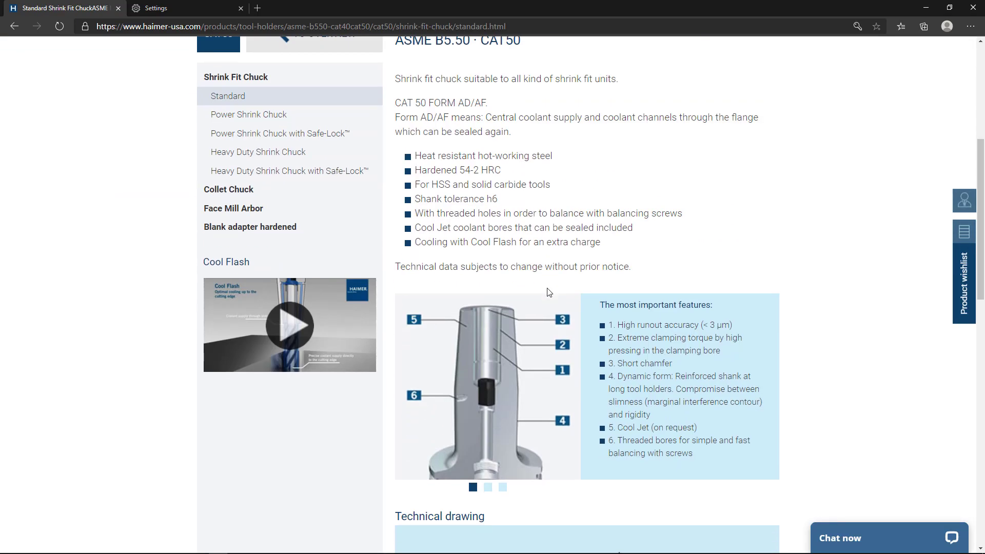
{"action": "scroll", "coordinate": [547, 291], "scroll_direction": "up", "scroll_amount": 6}
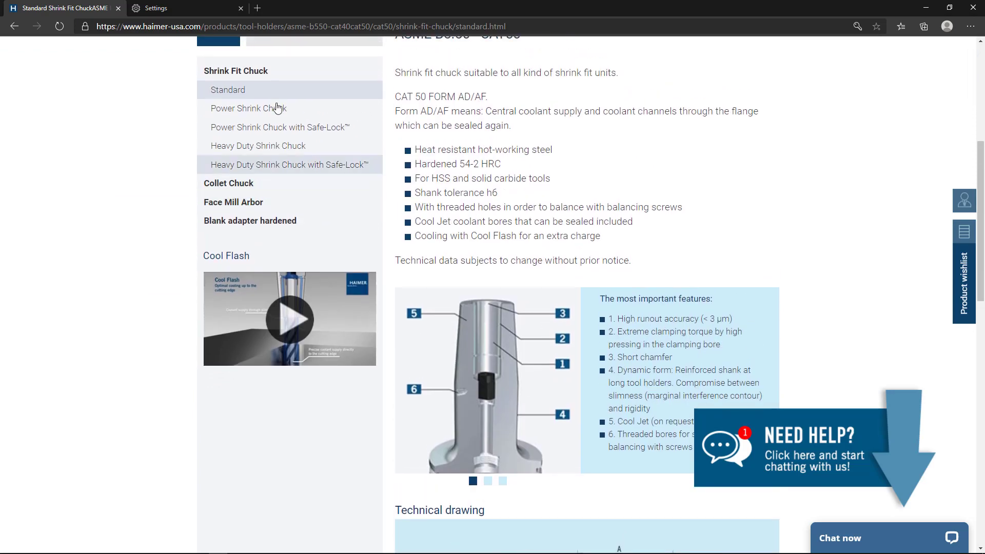
{"action": "scroll", "coordinate": [540, 311], "scroll_direction": "down", "scroll_amount": 10}
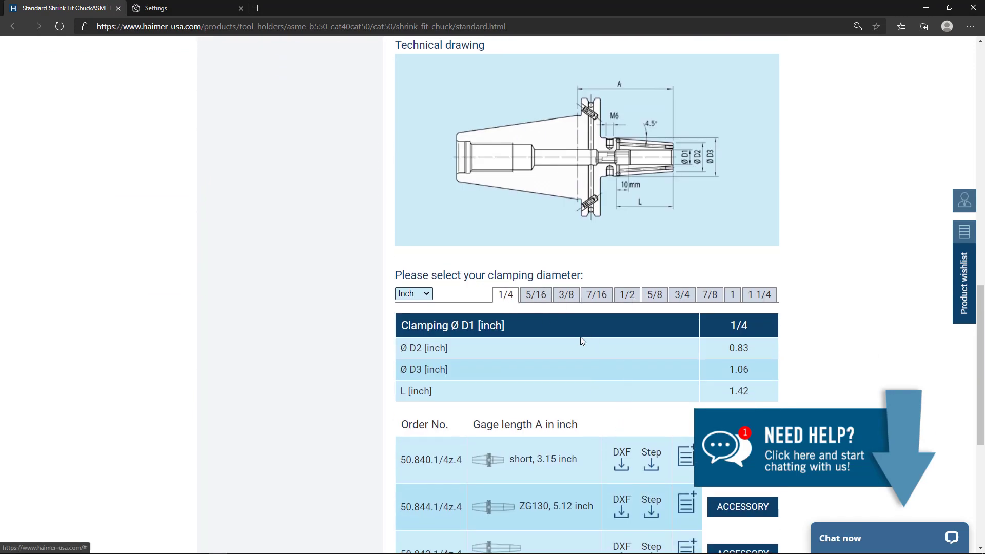
{"action": "scroll", "coordinate": [661, 383], "scroll_direction": "down", "scroll_amount": 3}
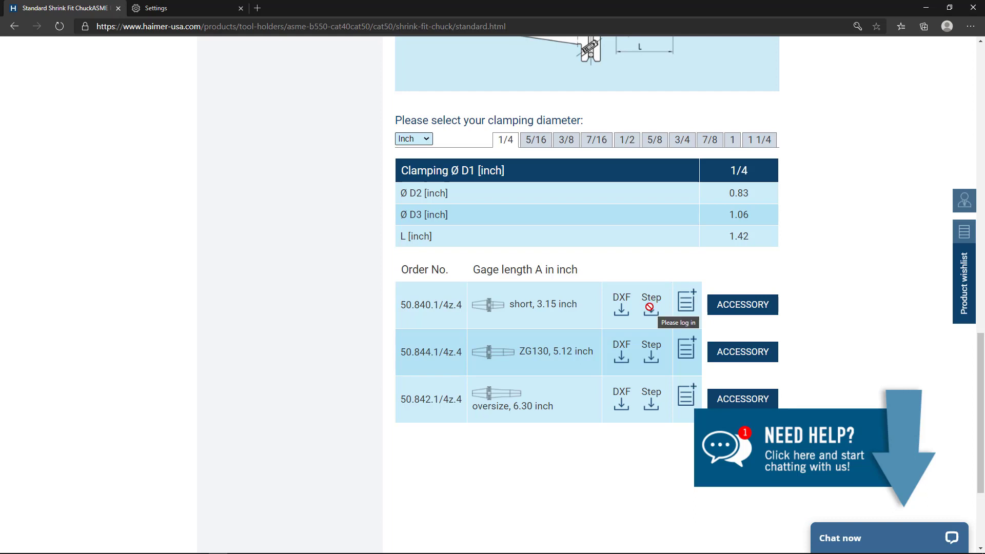
Show the 7/16 clamping-diameter sizes in metric units, then return to ESPRIT.
{"action": "left_click", "coordinate": [607, 143]}
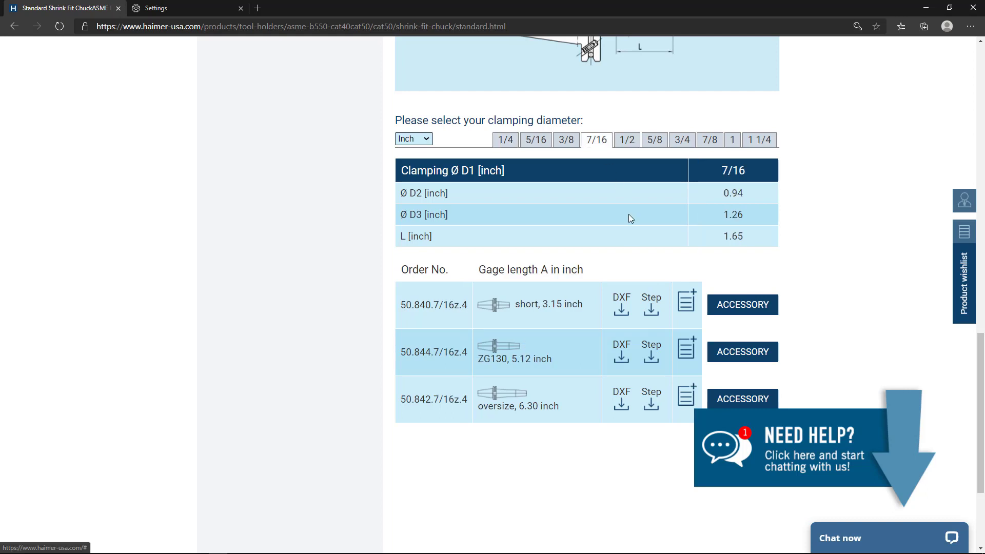
{"action": "left_click", "coordinate": [428, 139]}
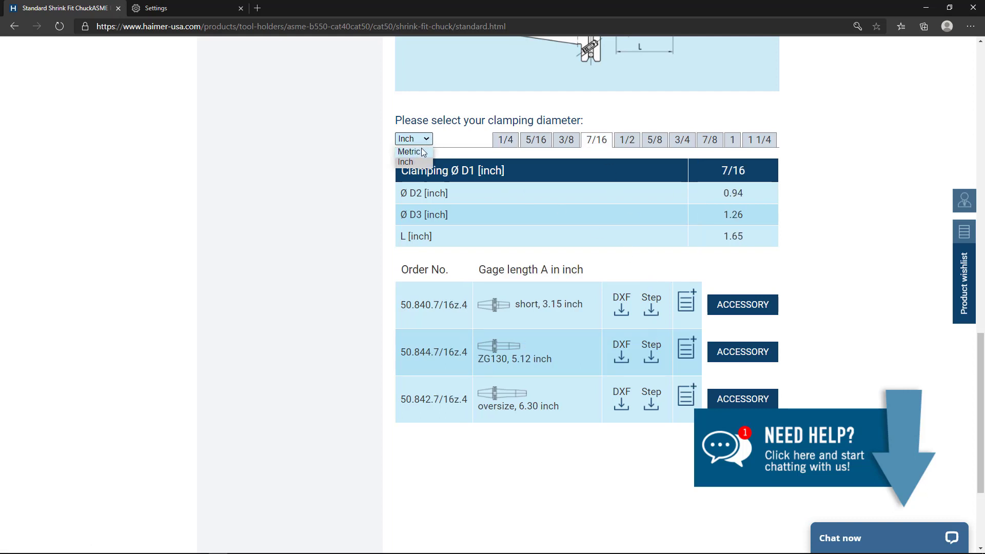
{"action": "left_click", "coordinate": [416, 152]}
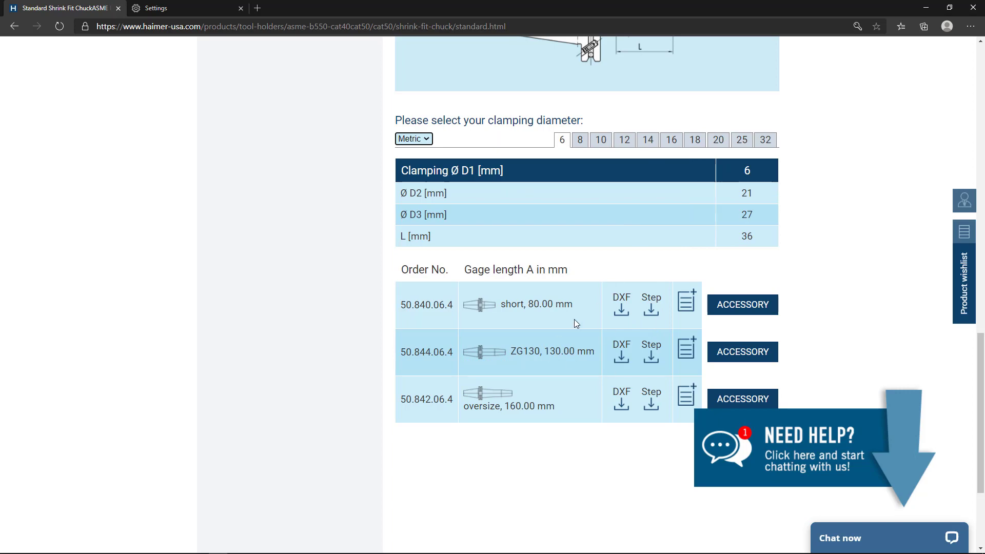
{"action": "scroll", "coordinate": [582, 323], "scroll_direction": "up", "scroll_amount": 2}
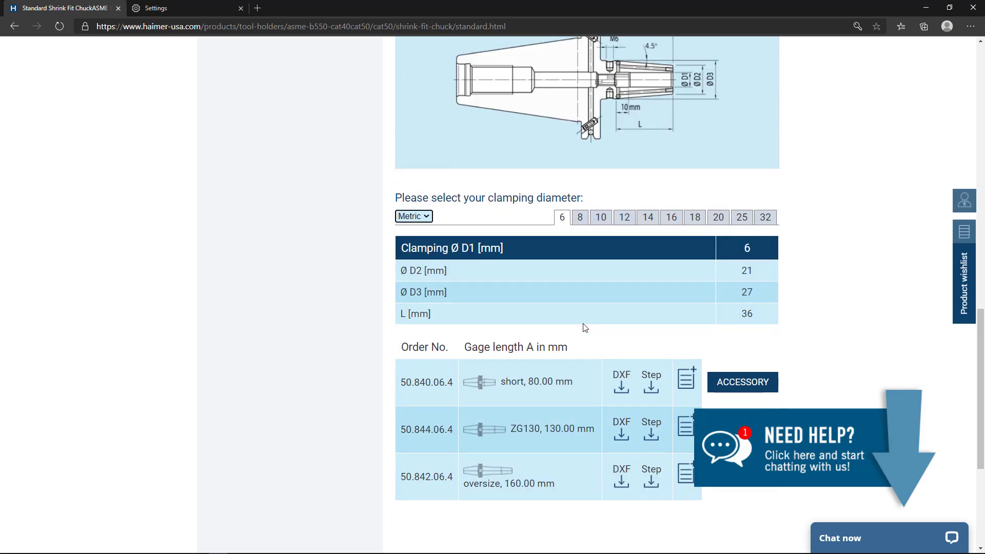
{"action": "scroll", "coordinate": [688, 265], "scroll_direction": "up", "scroll_amount": 10}
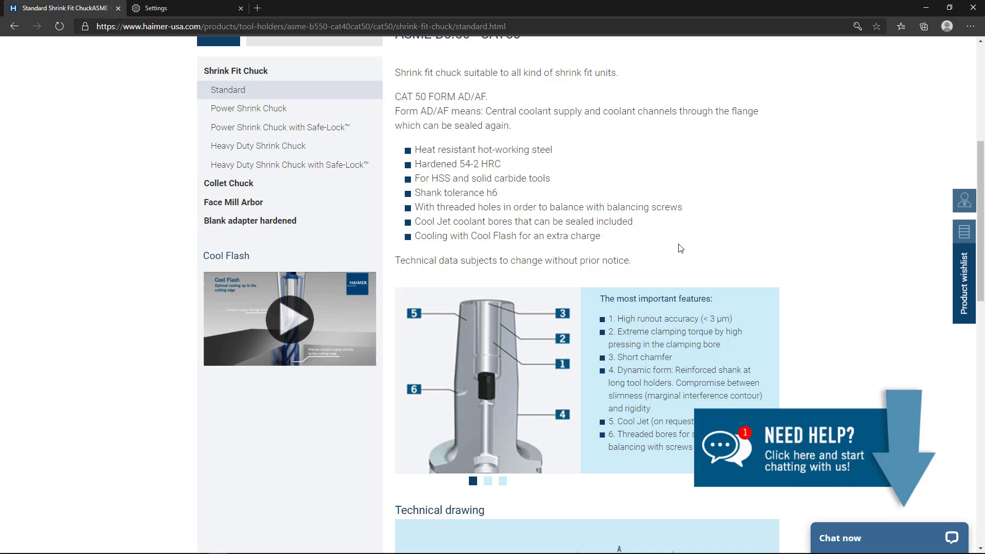
{"action": "key", "text": "alt+Tab"}
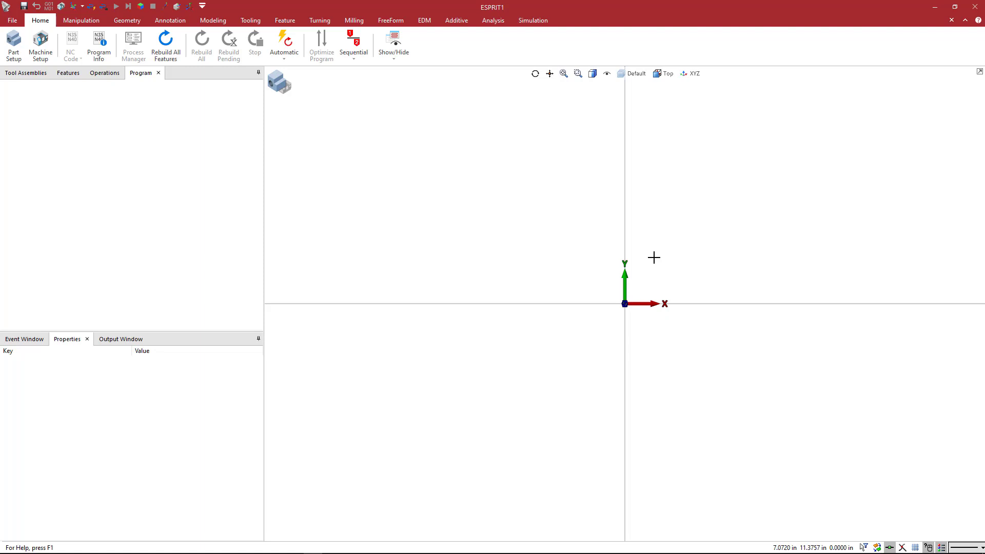
Drag the CAT50 shrink-fit chuck solid into the ESPRIT viewport and centre it in view.
{"action": "mouse_move", "coordinate": [984, 287]}
{"action": "left_mouse_down"}
{"action": "mouse_move", "coordinate": [882, 301]}
{"action": "mouse_move", "coordinate": [596, 292]}
{"action": "left_mouse_up"}
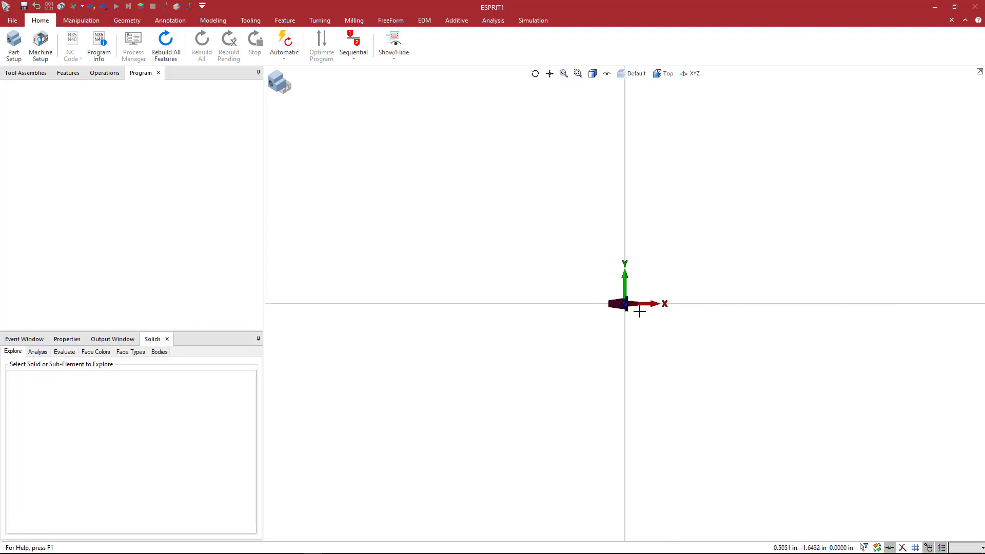
{"action": "scroll", "coordinate": [639, 312], "scroll_direction": "up", "scroll_amount": 5}
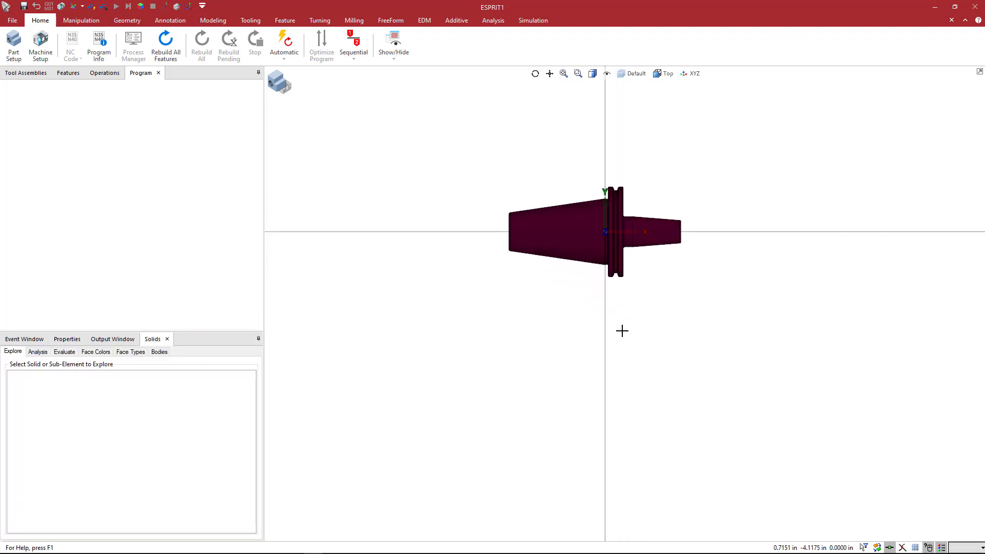
{"action": "middle_click_drag", "start_coordinate": [621, 331], "coordinate": [625, 403]}
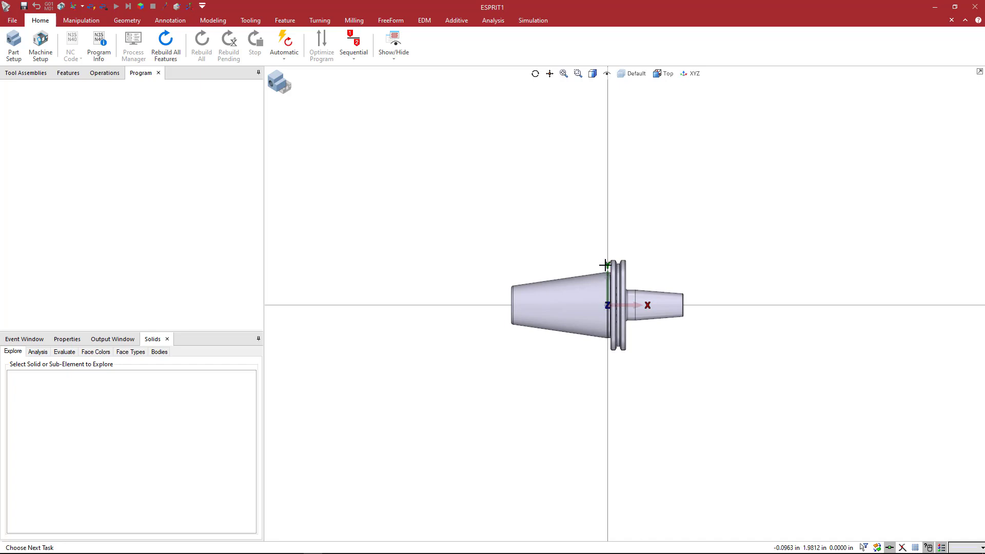
Rotate the whole holder solid 90° as a move, not about the origin axis.
{"action": "right_click", "coordinate": [544, 205]}
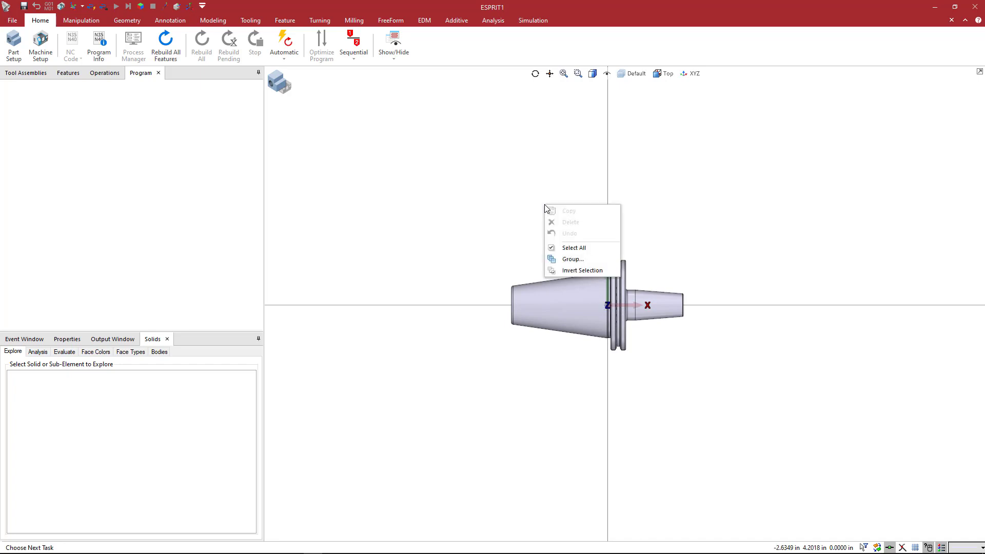
{"action": "left_click", "coordinate": [573, 248]}
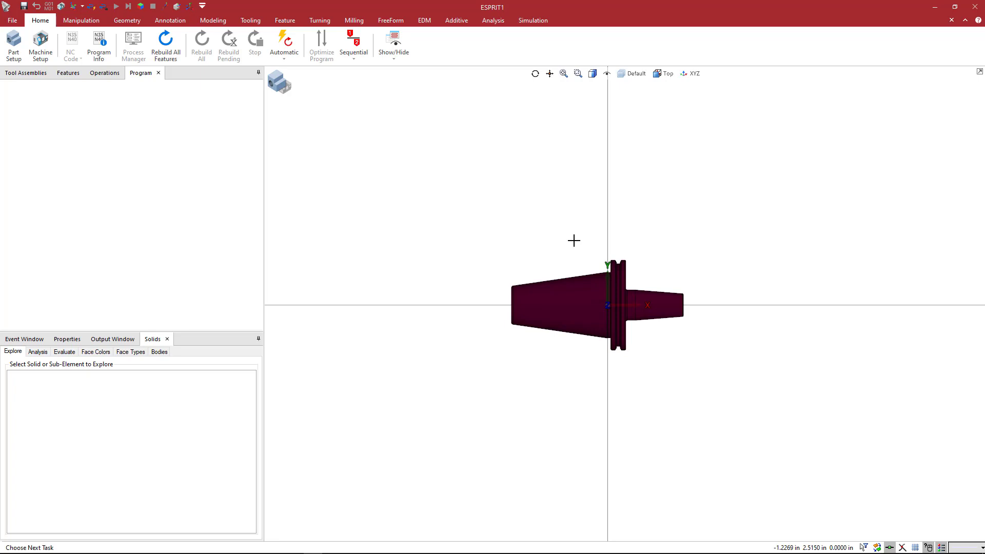
{"action": "right_click", "coordinate": [555, 209]}
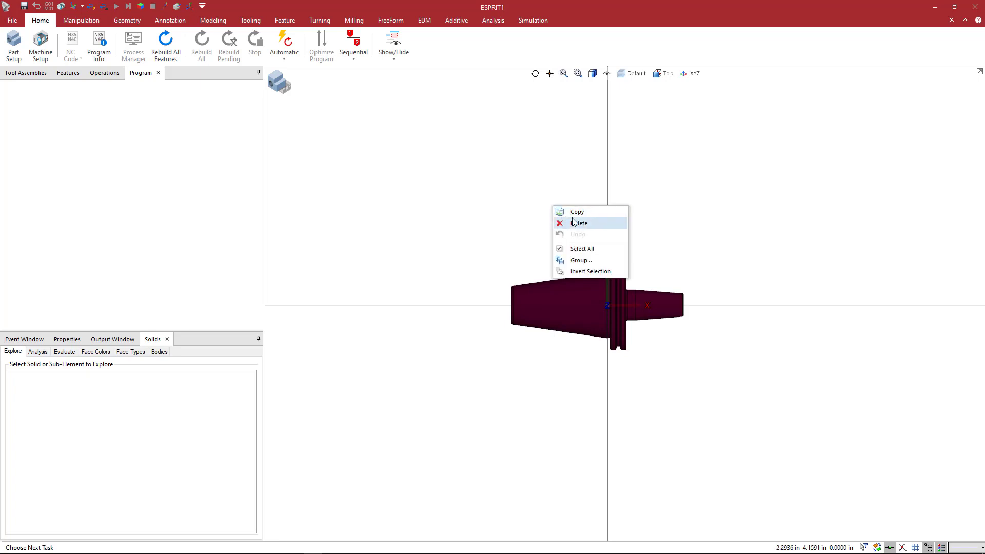
{"action": "left_click", "coordinate": [575, 212]}
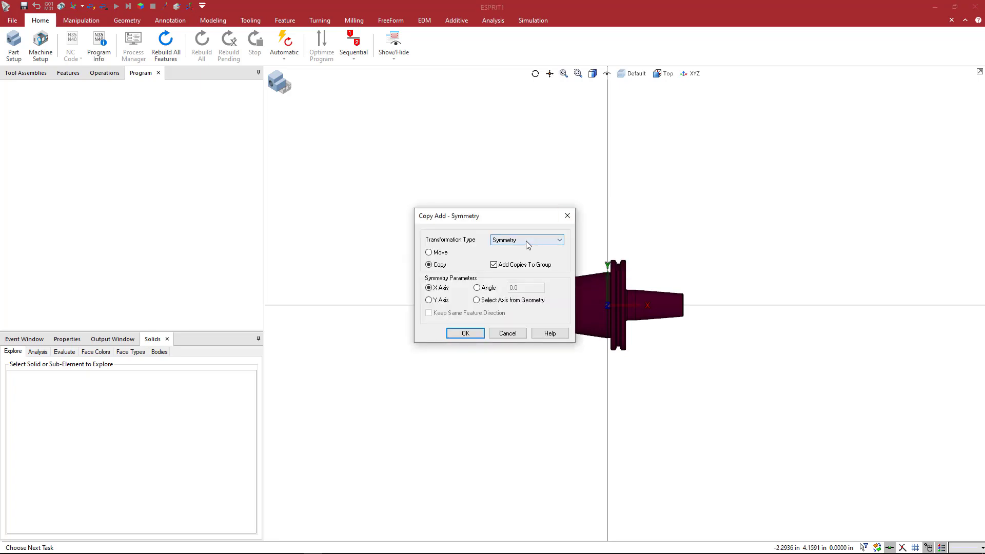
{"action": "left_click", "coordinate": [519, 241]}
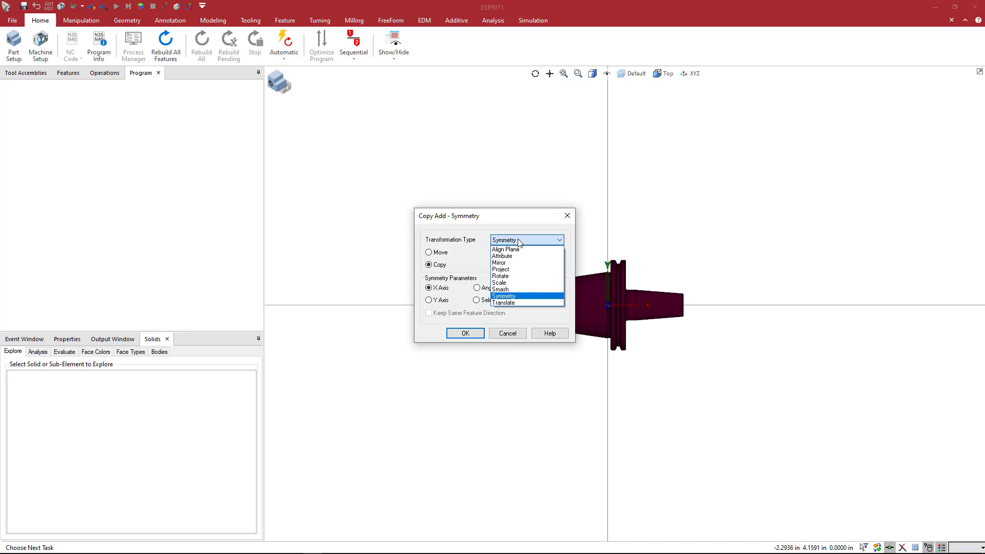
{"action": "left_click", "coordinate": [521, 276]}
{"action": "left_click", "coordinate": [446, 254]}
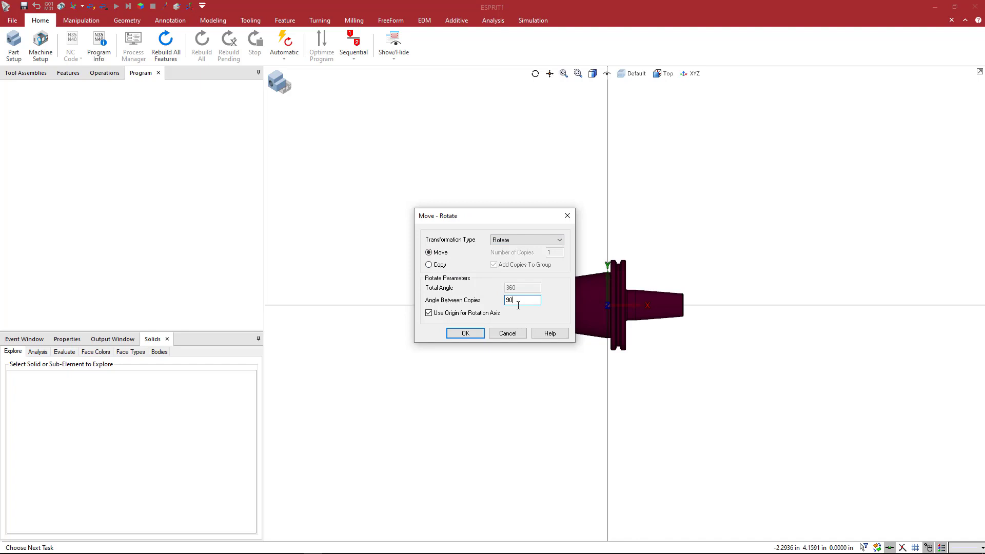
{"action": "left_click", "coordinate": [468, 317]}
{"action": "left_click", "coordinate": [466, 333]}
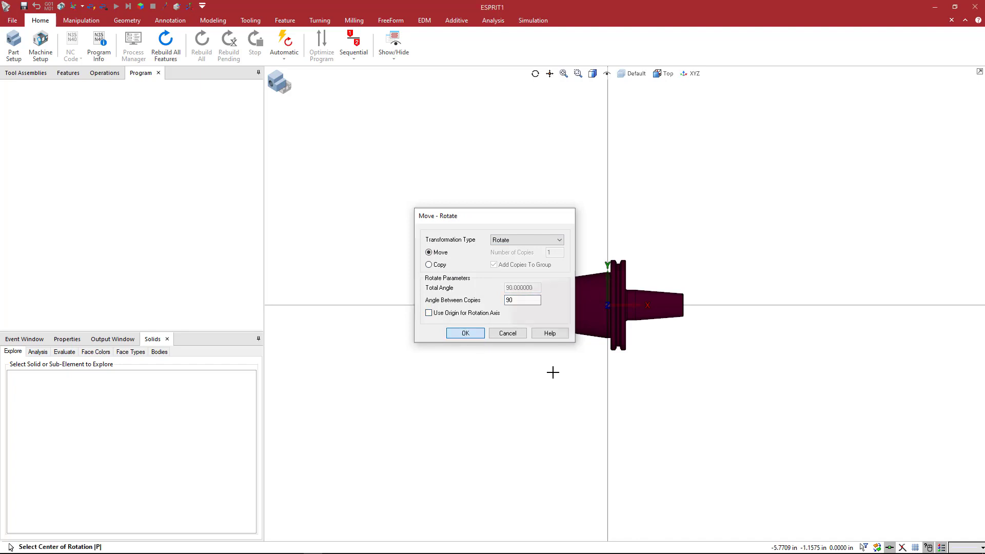
{"action": "left_click", "coordinate": [607, 390]}
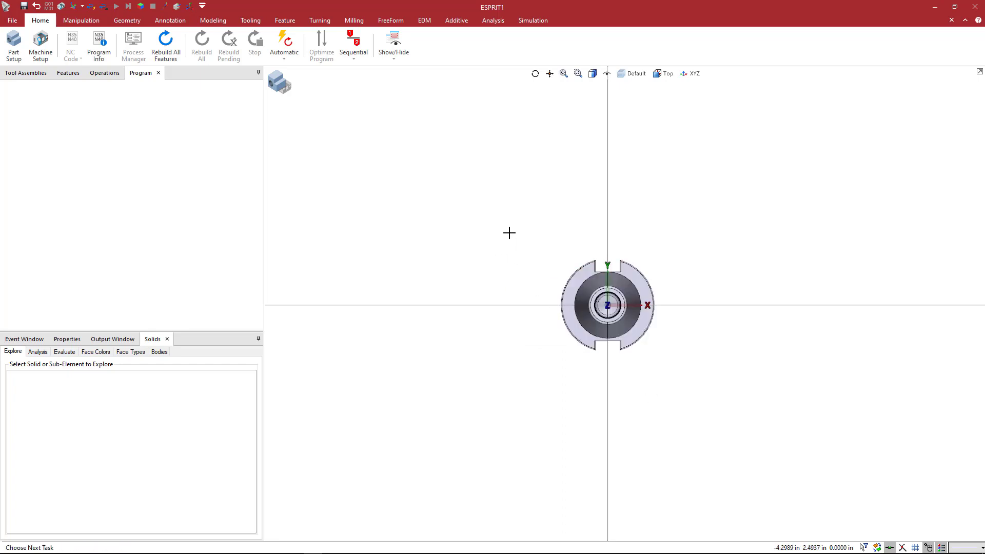
Switch to the ZX side view and centre the holder.
{"action": "key", "text": "ctrl+3"}
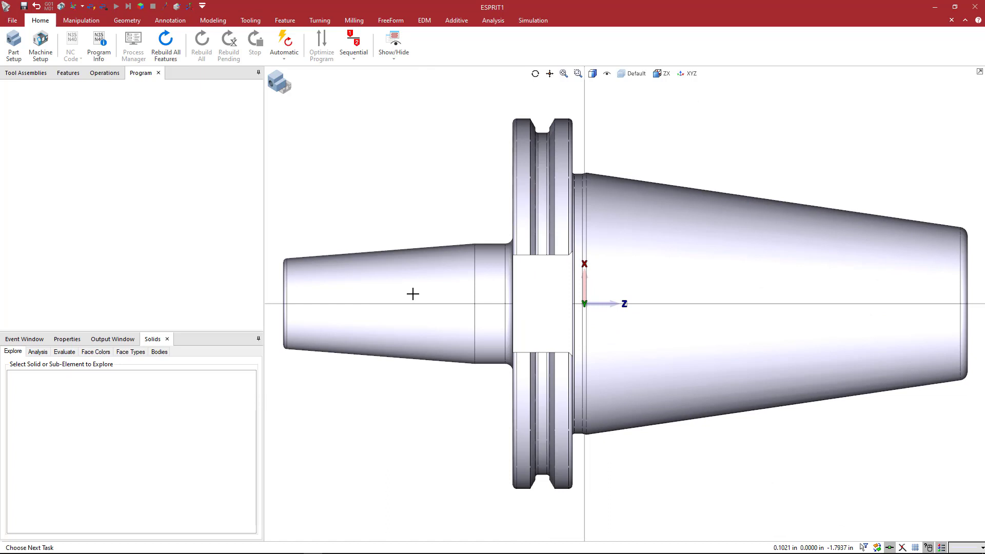
{"action": "scroll", "coordinate": [413, 294], "scroll_direction": "down", "scroll_amount": 2}
{"action": "middle_click_drag", "start_coordinate": [470, 297], "coordinate": [456, 302]}
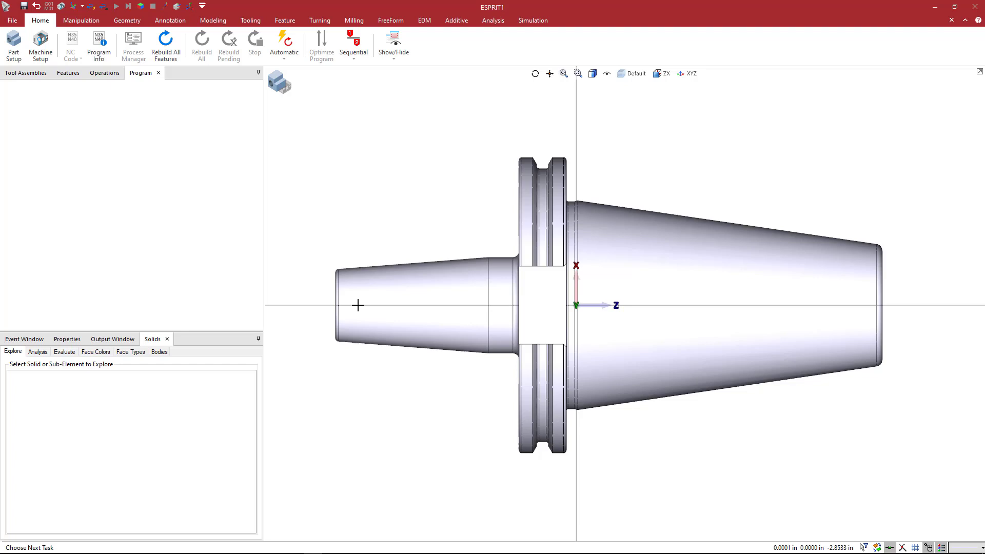
Start Modify Workplane, pick the Z translation arrow, and frame the holder's nose in ZX view.
{"action": "left_click", "coordinate": [81, 21]}
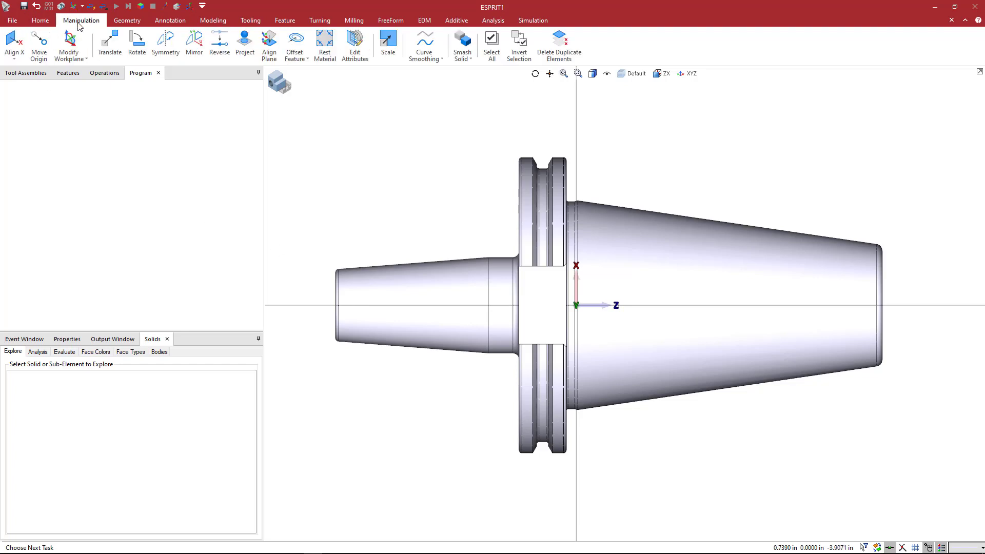
{"action": "left_click", "coordinate": [83, 58]}
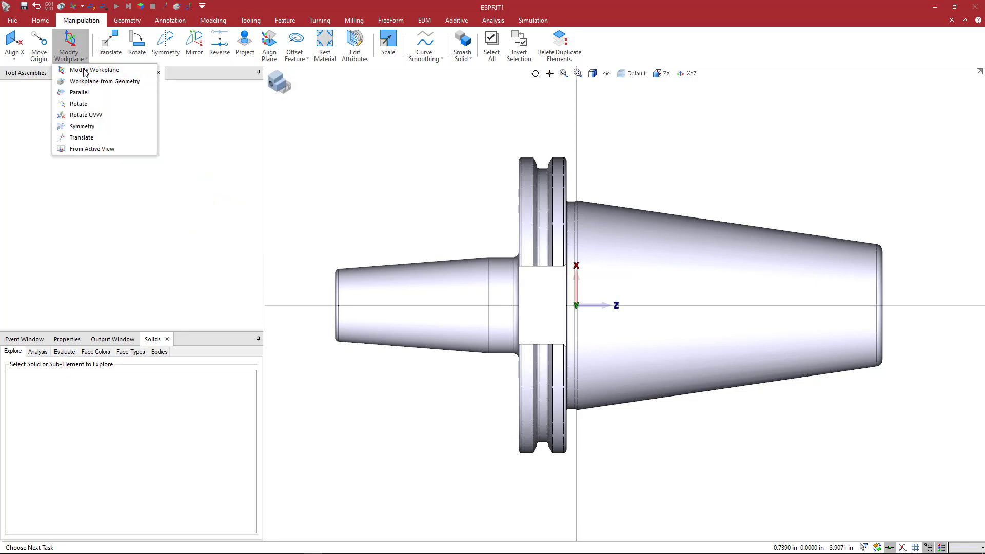
{"action": "left_click", "coordinate": [340, 138]}
{"action": "left_click", "coordinate": [85, 60]}
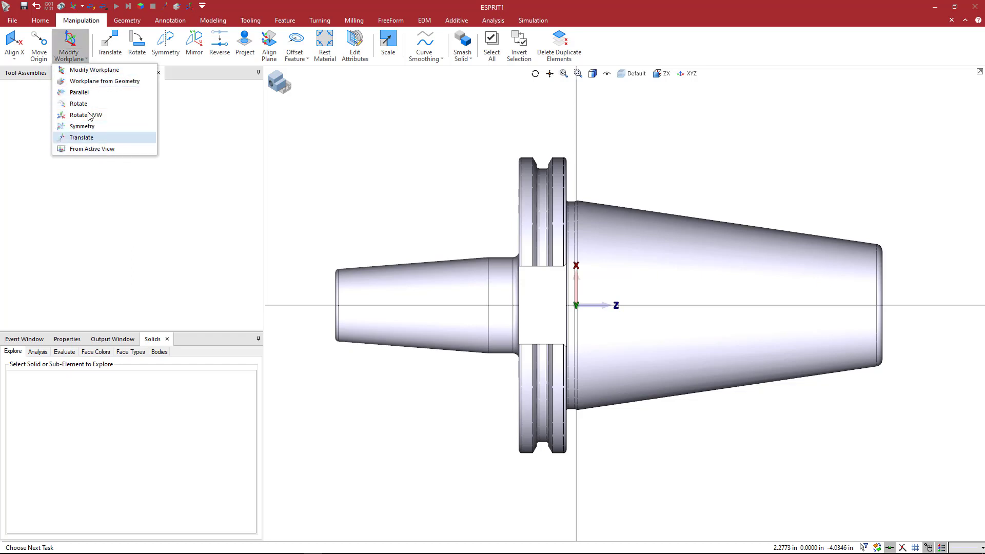
{"action": "left_click", "coordinate": [90, 71]}
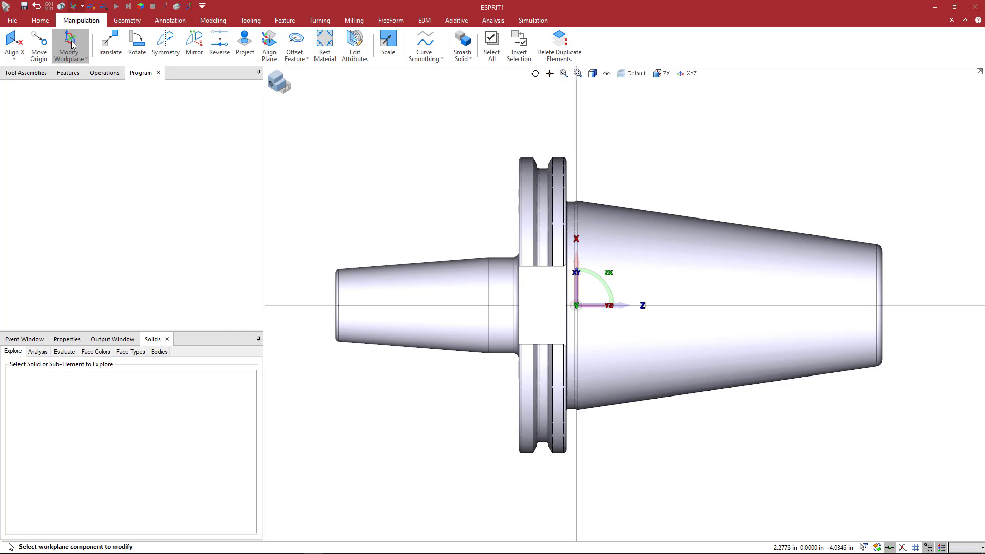
{"action": "left_click", "coordinate": [596, 305]}
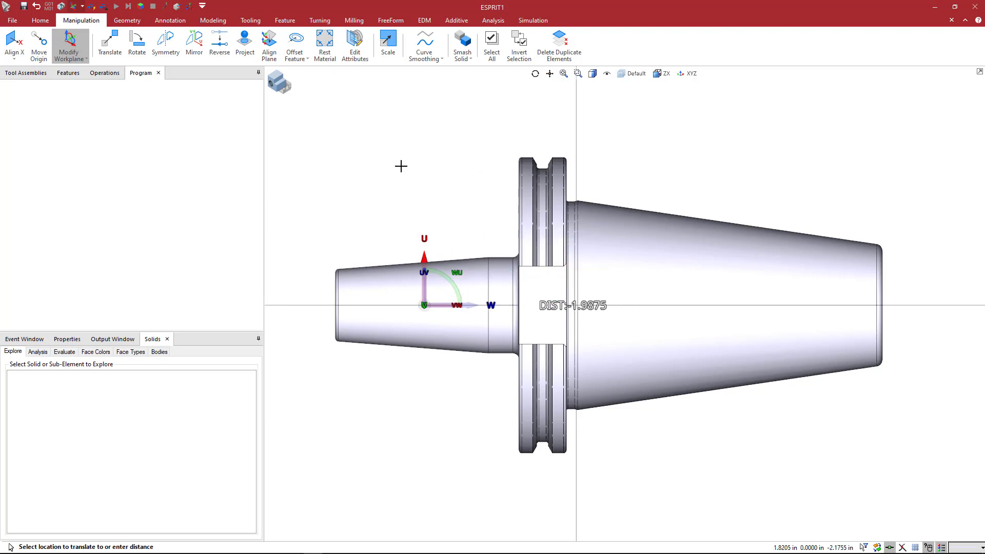
{"action": "middle_click_drag", "start_coordinate": [433, 202], "coordinate": [508, 185]}
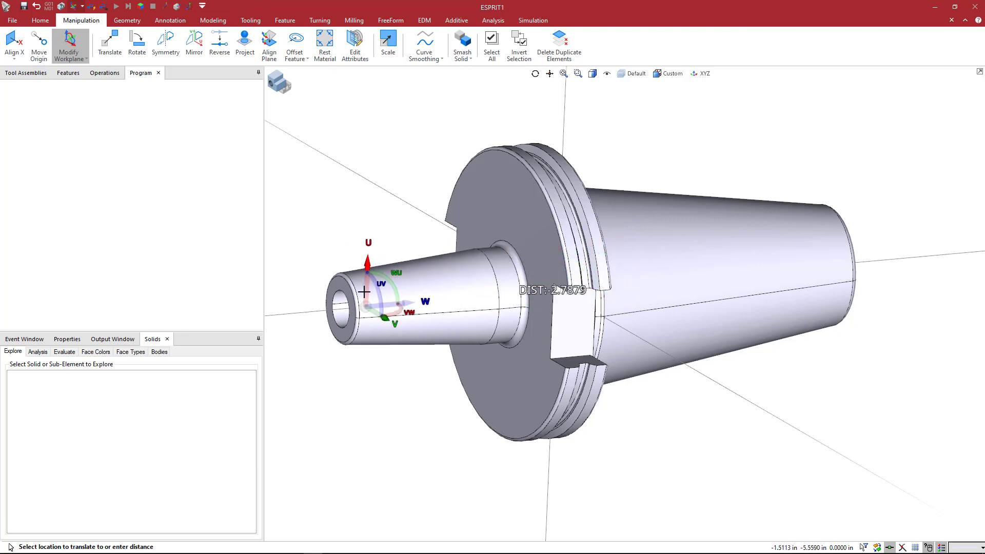
{"action": "scroll", "coordinate": [338, 309], "scroll_direction": "up", "scroll_amount": 5}
{"action": "scroll", "coordinate": [338, 309], "scroll_direction": "up", "scroll_amount": 2}
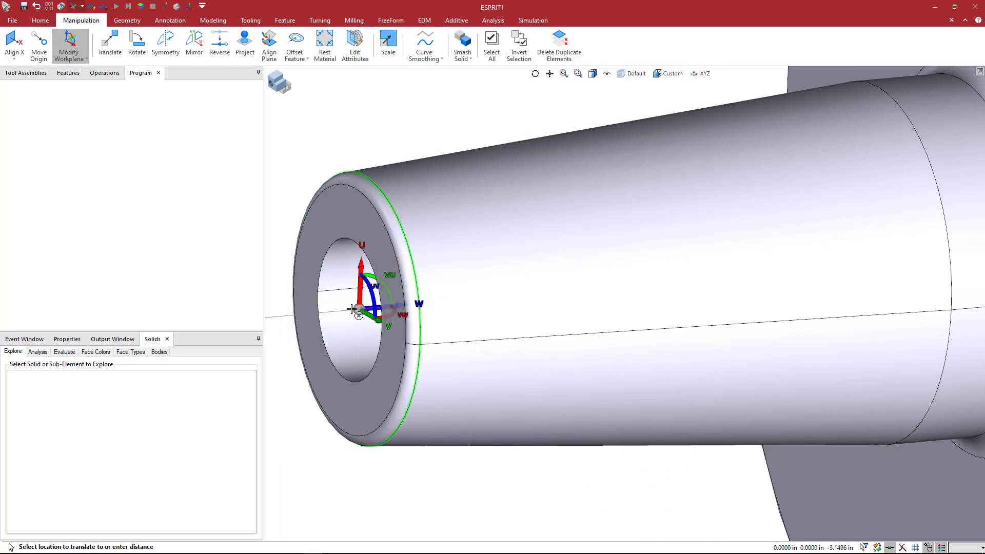
{"action": "key", "text": "ctrl+F6"}
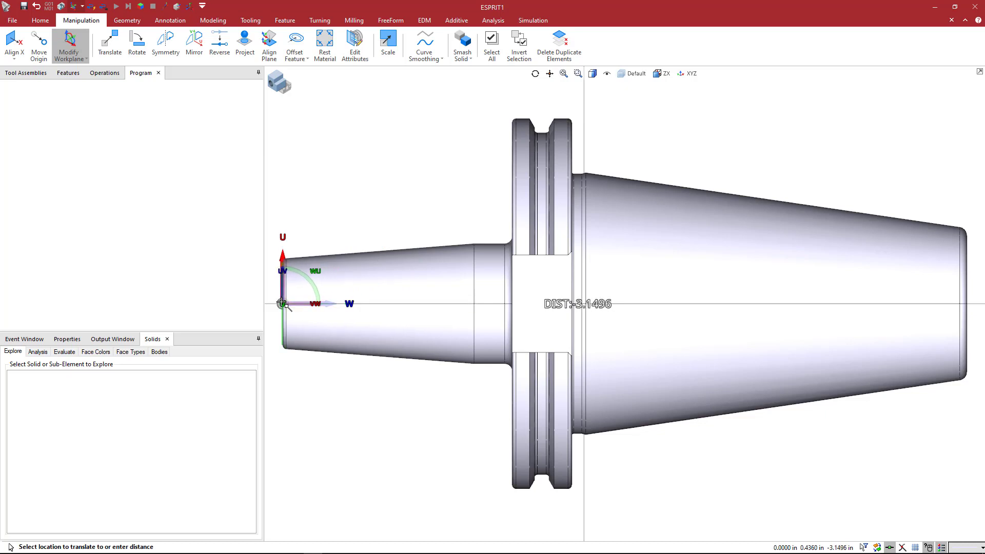
Drop the workplane origin on the nose face and save it as active work plane TA_1.
{"action": "left_click", "coordinate": [281, 303]}
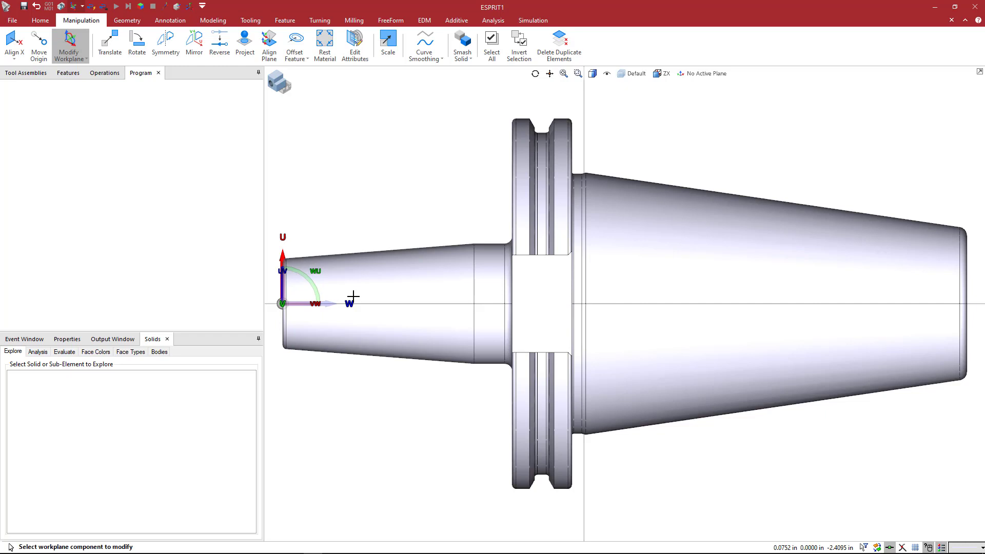
{"action": "middle_click_drag", "start_coordinate": [406, 192], "coordinate": [420, 194]}
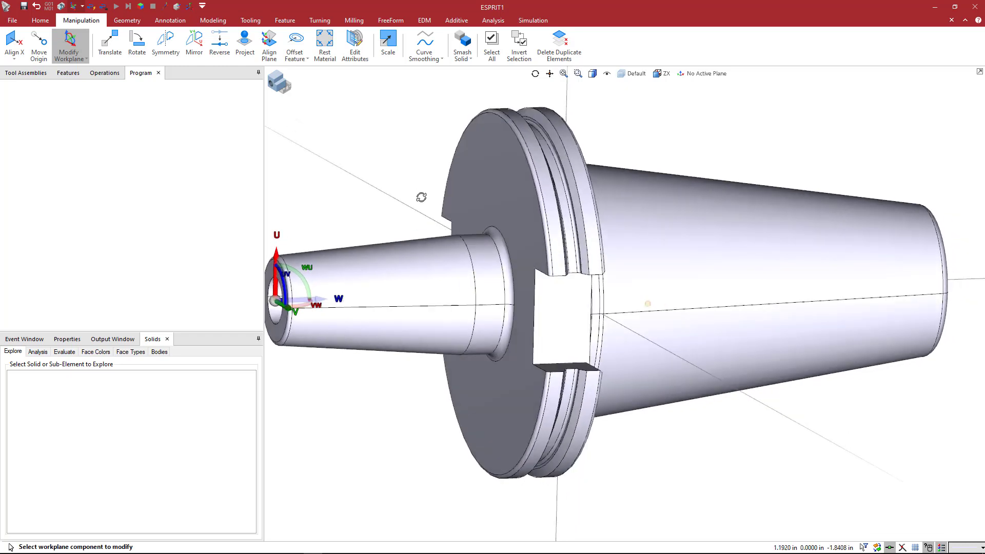
{"action": "left_click", "coordinate": [697, 73]}
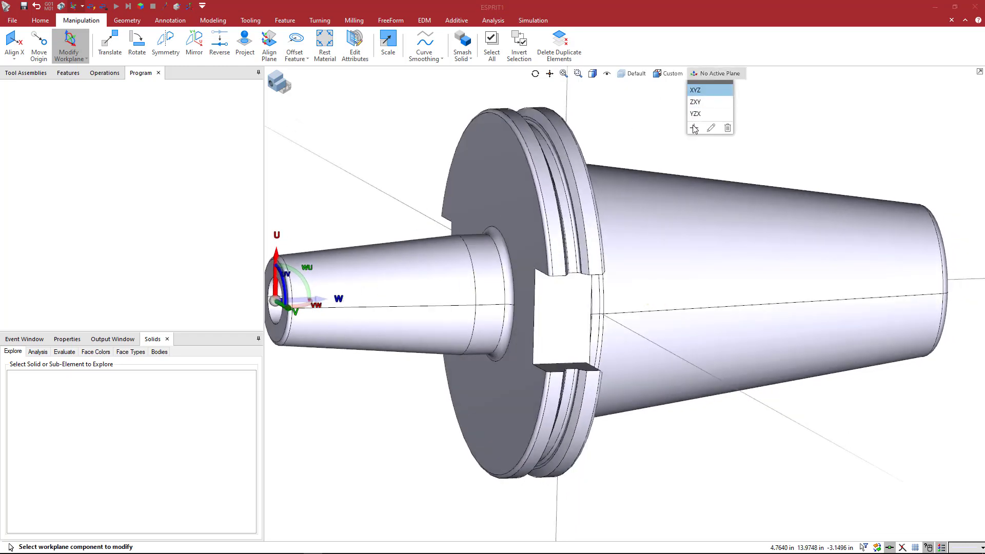
{"action": "left_click", "coordinate": [694, 128]}
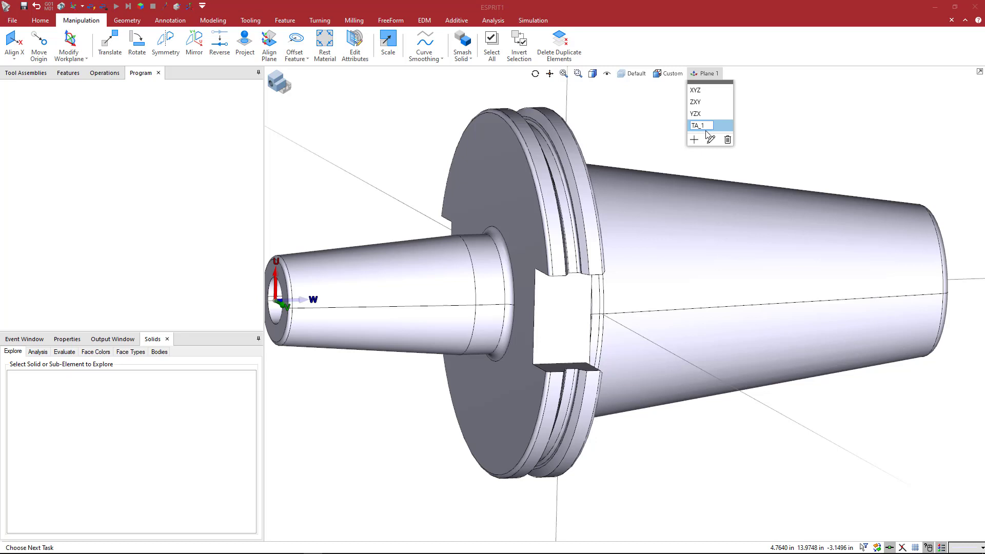
{"action": "key", "text": "Return"}
{"action": "left_click", "coordinate": [634, 110]}
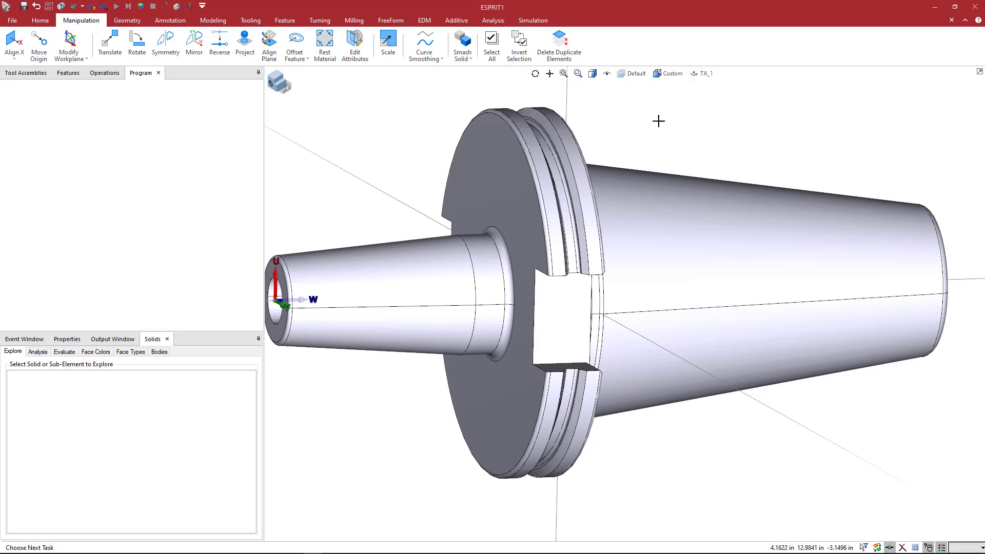
Save the holder as Holder File (*.gdml) 50-840-1_2z-4 in the Haimer CAT folder.
{"action": "left_click", "coordinate": [12, 20]}
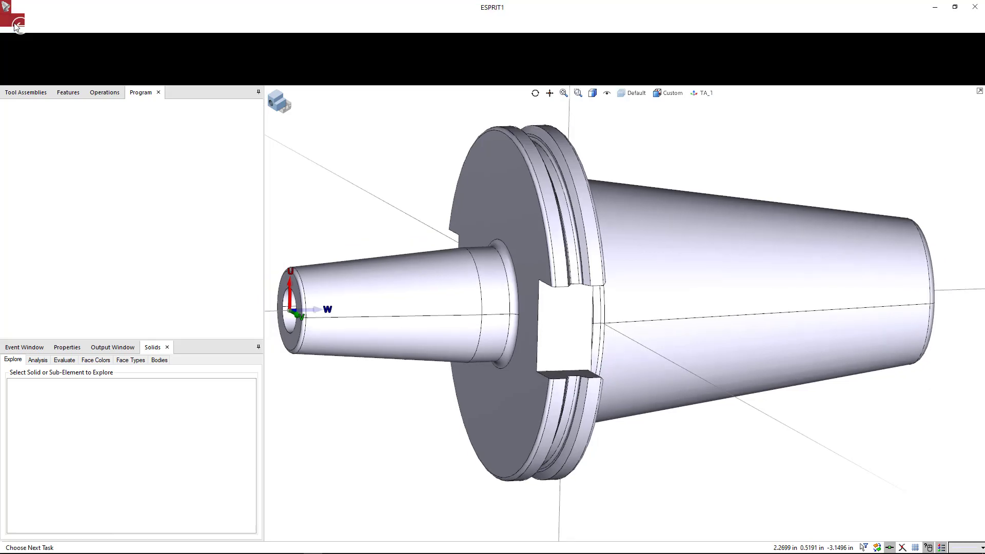
{"action": "left_click", "coordinate": [23, 65]}
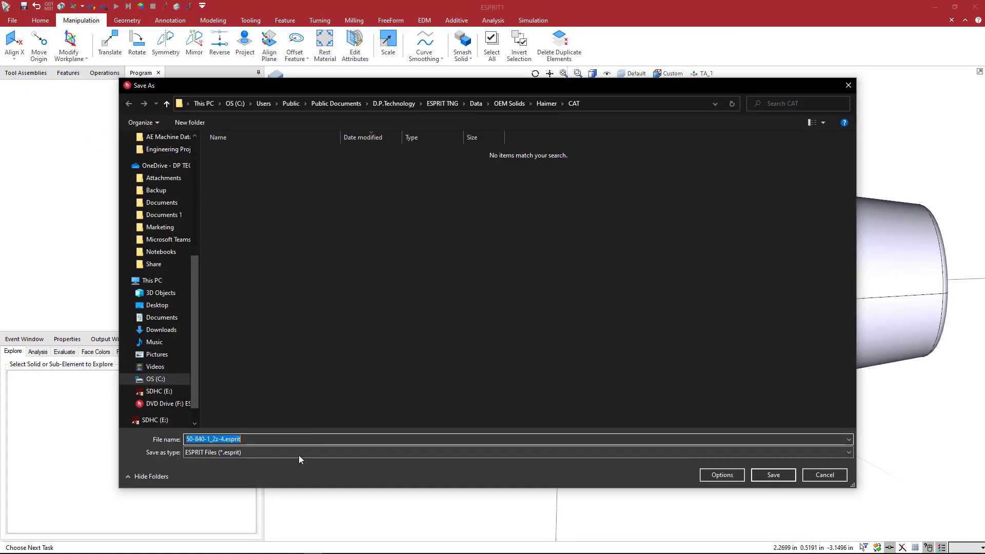
{"action": "left_click", "coordinate": [298, 455]}
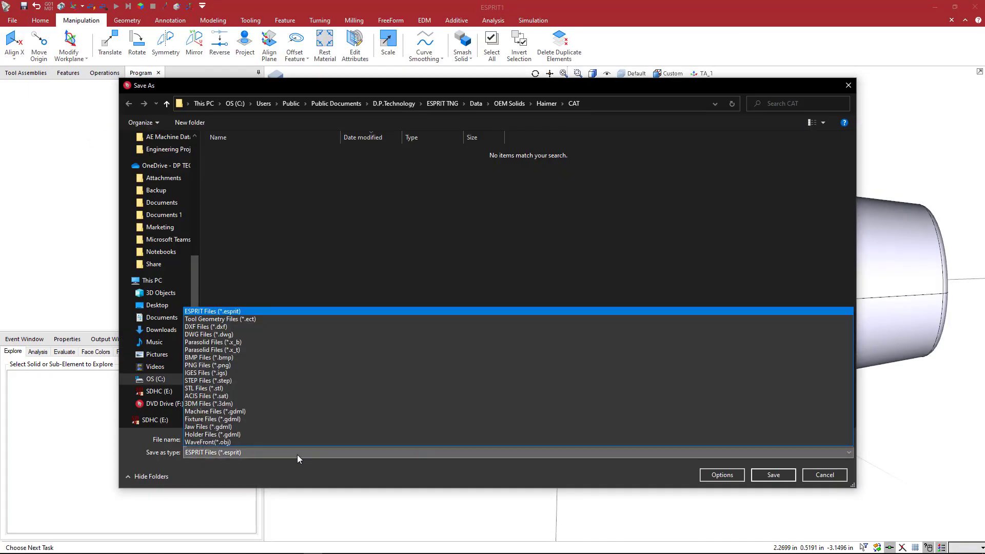
{"action": "left_click", "coordinate": [253, 440]}
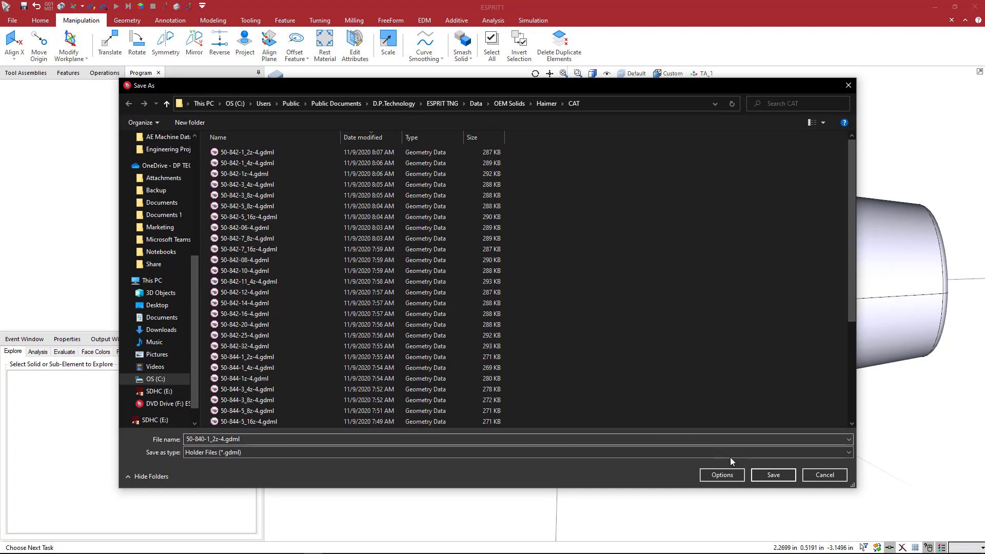
{"action": "left_click", "coordinate": [773, 475]}
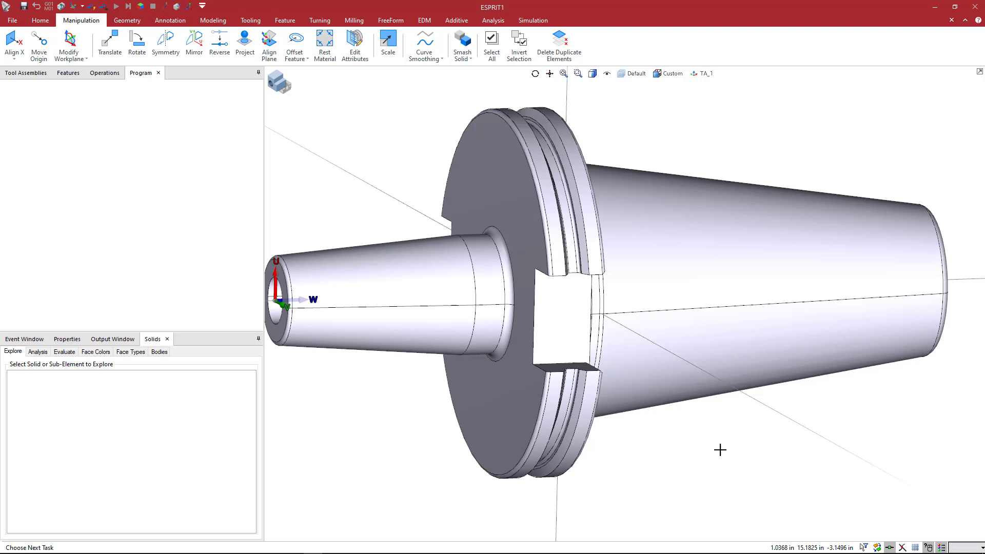
Start a new document without saving changes and zoom in on the new holder solid.
{"action": "key", "text": "ctrl+n"}
{"action": "key", "text": "n"}
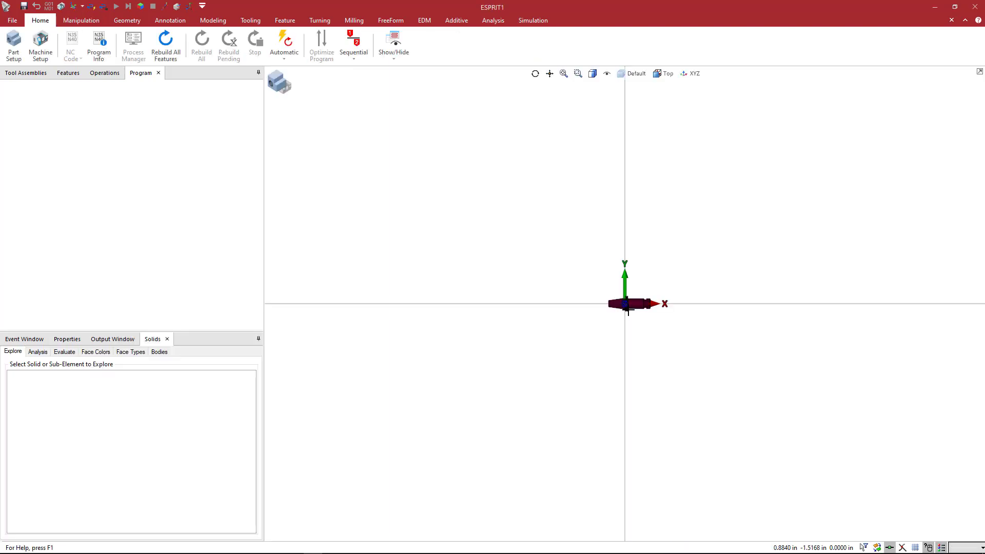
{"action": "scroll", "coordinate": [628, 308], "scroll_direction": "up", "scroll_amount": 5}
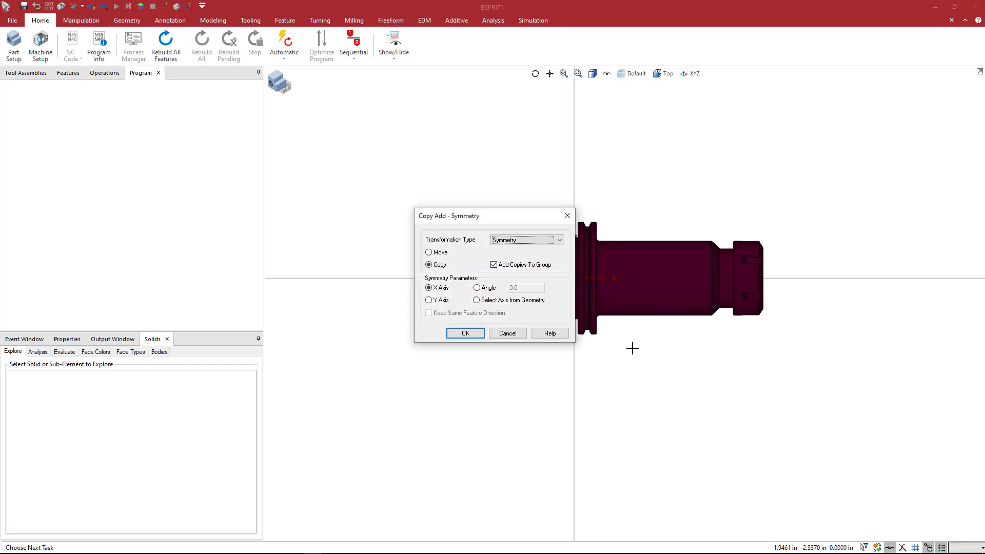
Rotate the second holder 90° about the vertical axis as a move, then deselect it.
{"action": "key", "text": "Up"}
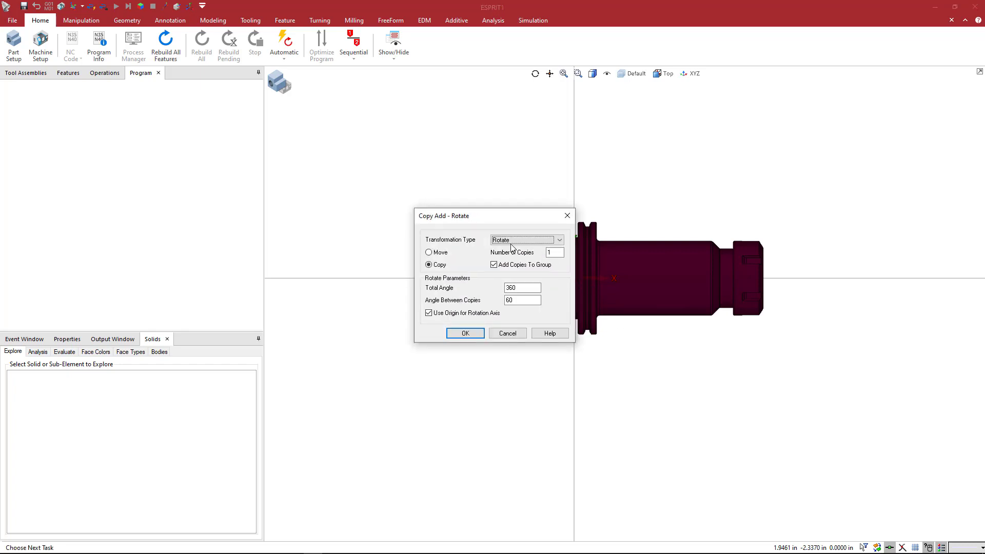
{"action": "left_click", "coordinate": [439, 254]}
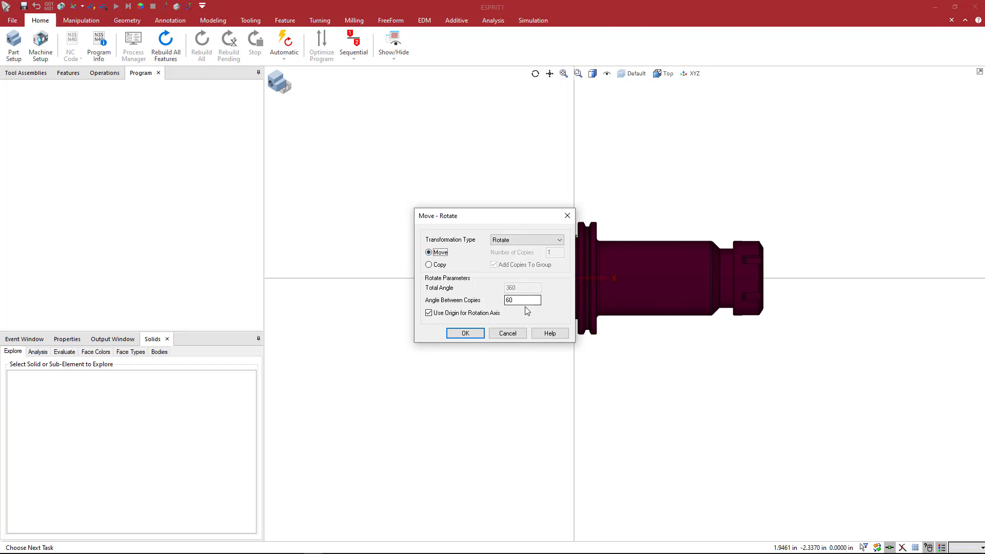
{"action": "left_click", "coordinate": [465, 332]}
{"action": "left_click", "coordinate": [576, 380]}
{"action": "left_click", "coordinate": [595, 389]}
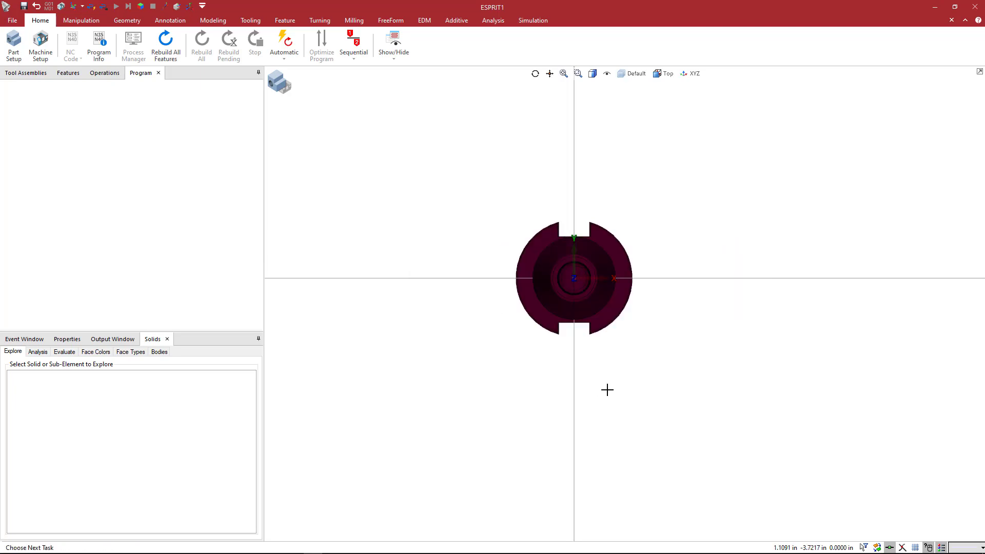
{"action": "left_click", "coordinate": [651, 367]}
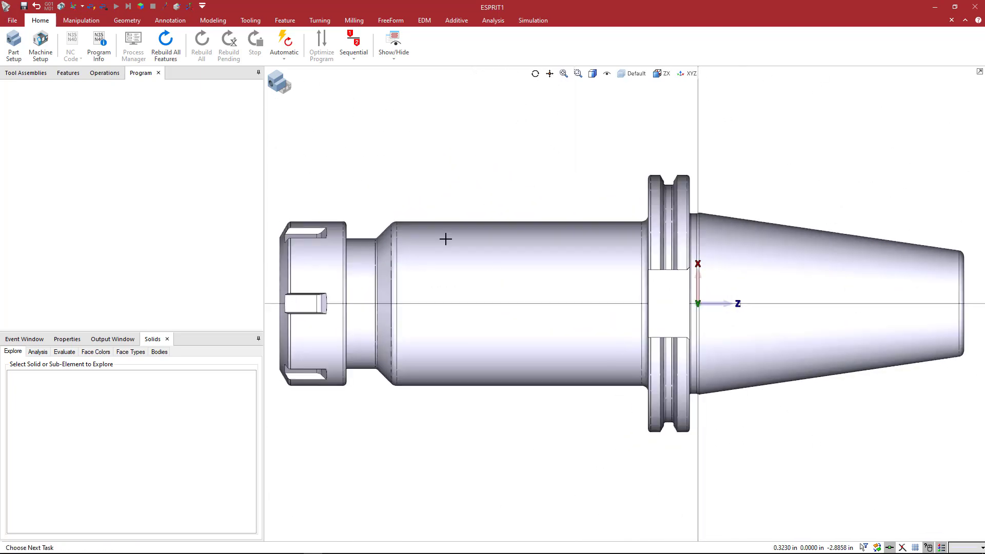
Translate the workplane along Z to the holder's collet end face, then exit Modify Workplane.
{"action": "left_click", "coordinate": [81, 20]}
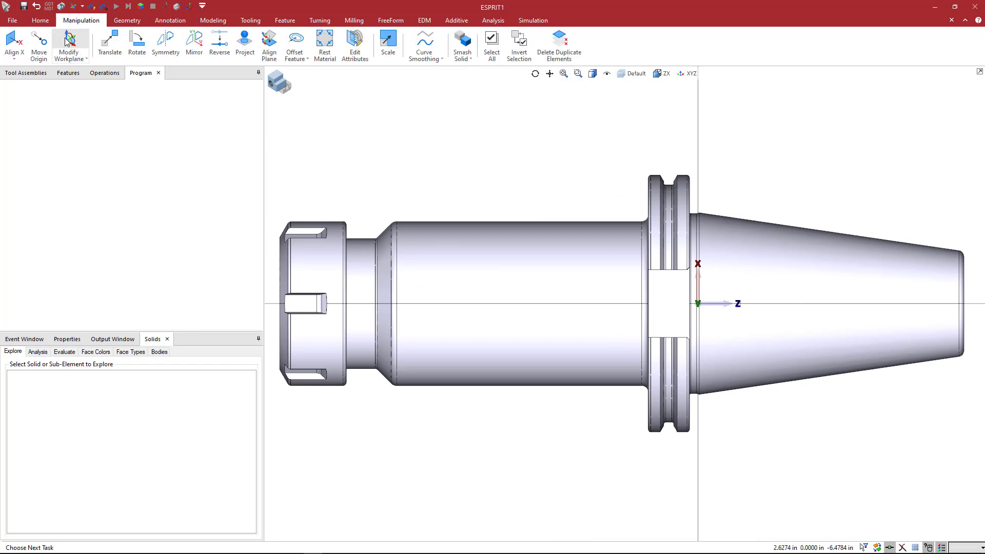
{"action": "left_click", "coordinate": [69, 45]}
{"action": "left_click", "coordinate": [728, 302]}
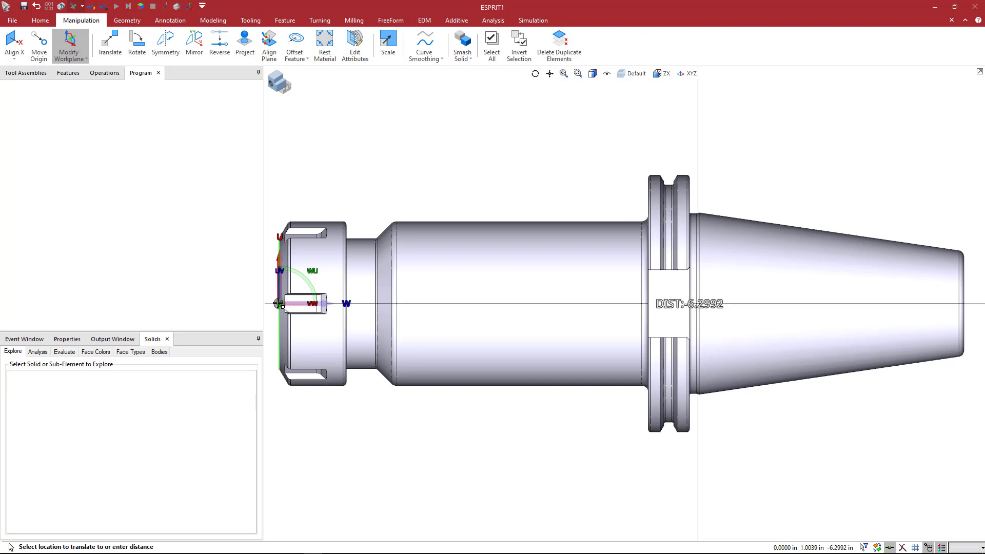
{"action": "left_click", "coordinate": [278, 303]}
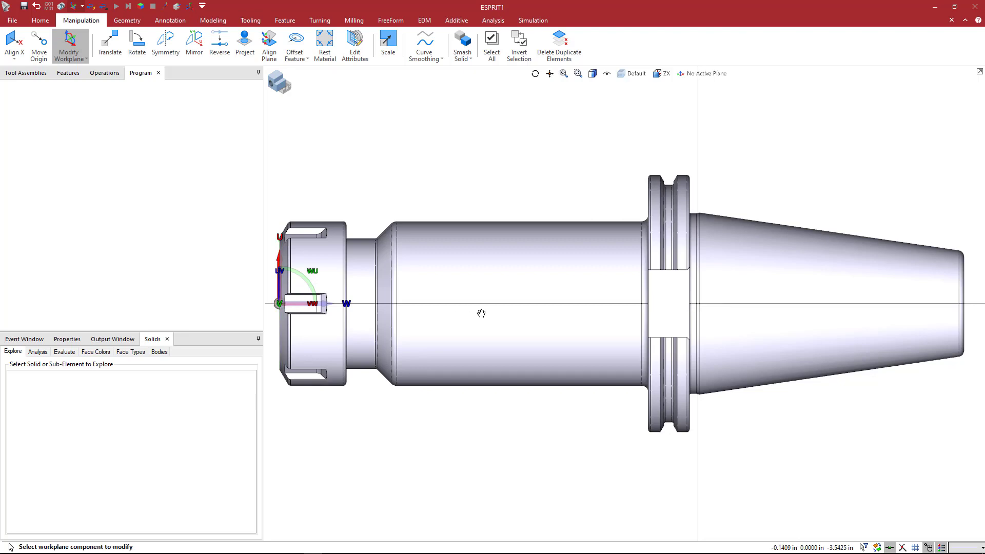
{"action": "mouse_move", "coordinate": [528, 310]}
{"action": "middle_mouse_down"}
{"action": "mouse_move", "coordinate": [554, 323]}
{"action": "mouse_move", "coordinate": [521, 308]}
{"action": "mouse_move", "coordinate": [545, 314]}
{"action": "middle_mouse_up"}
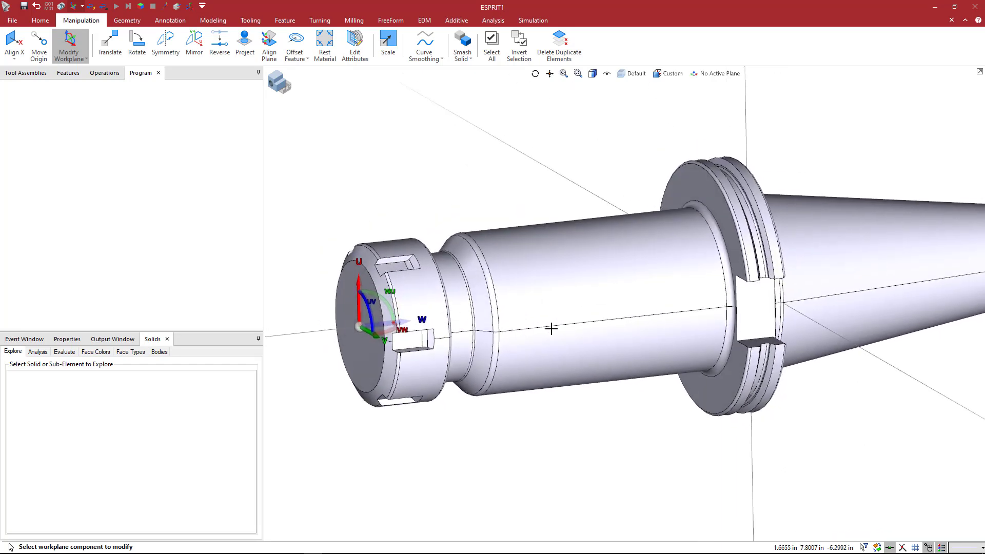
{"action": "mouse_move", "coordinate": [562, 325]}
{"action": "middle_mouse_down"}
{"action": "mouse_move", "coordinate": [554, 330]}
{"action": "mouse_move", "coordinate": [567, 325]}
{"action": "middle_mouse_up"}
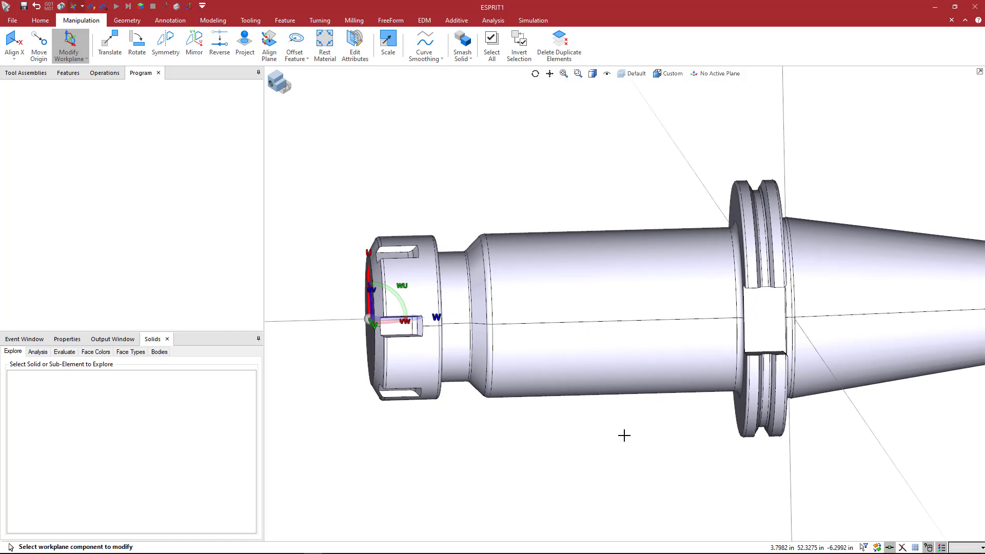
{"action": "key", "text": "Escape"}
Try selecting the holder by clicking and by a window selection.
{"action": "left_click", "coordinate": [546, 390]}
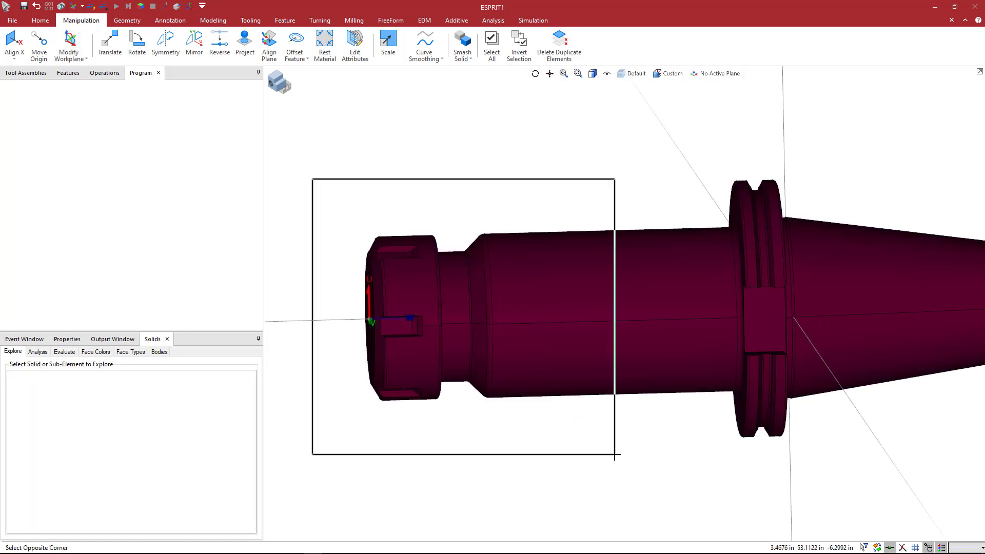
{"action": "left_click", "coordinate": [496, 196]}
{"action": "left_click", "coordinate": [492, 195]}
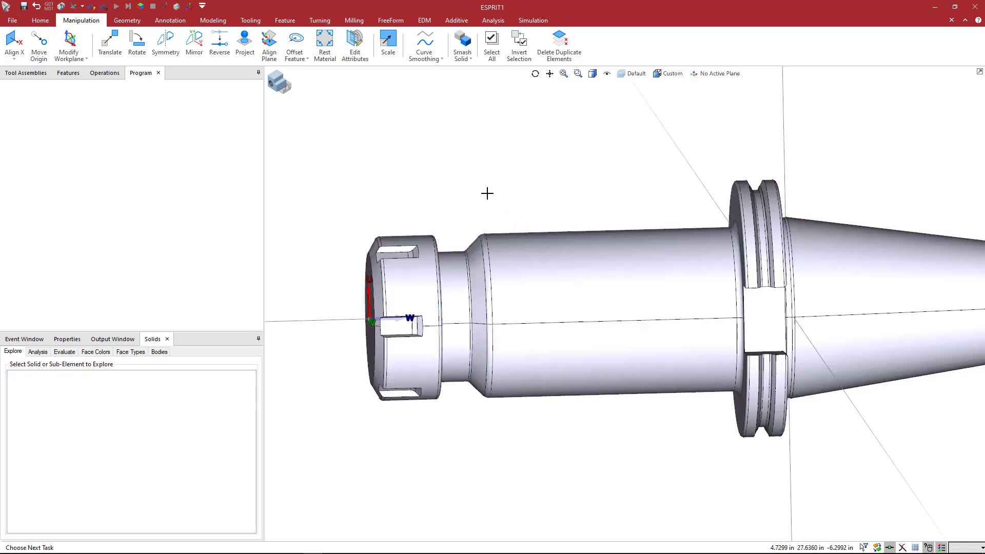
{"action": "left_click", "coordinate": [345, 169]}
{"action": "left_click", "coordinate": [664, 483]}
Set the status-bar selection filter to Bodies.
{"action": "left_click", "coordinate": [877, 547]}
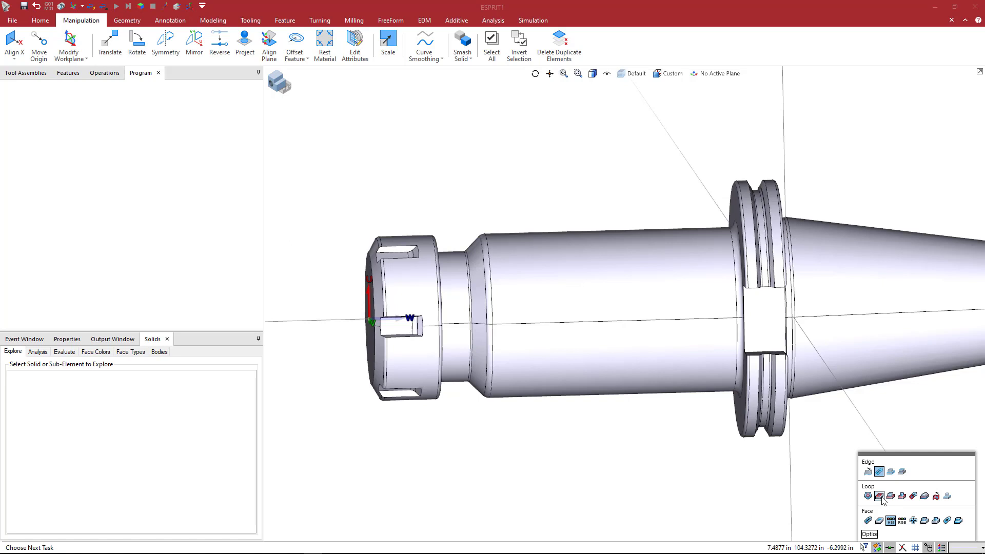
{"action": "left_click", "coordinate": [864, 547]}
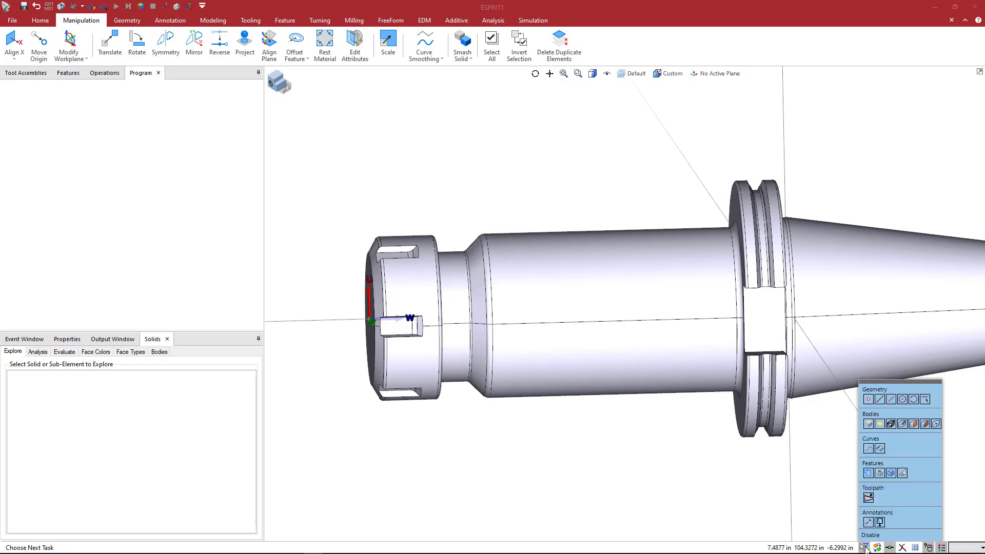
{"action": "left_click", "coordinate": [887, 415]}
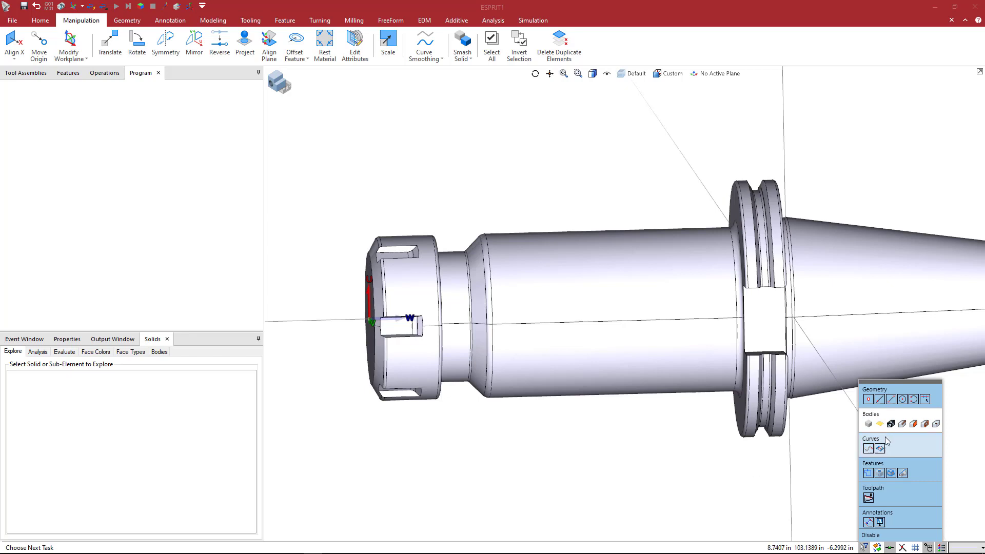
{"action": "left_click", "coordinate": [913, 425]}
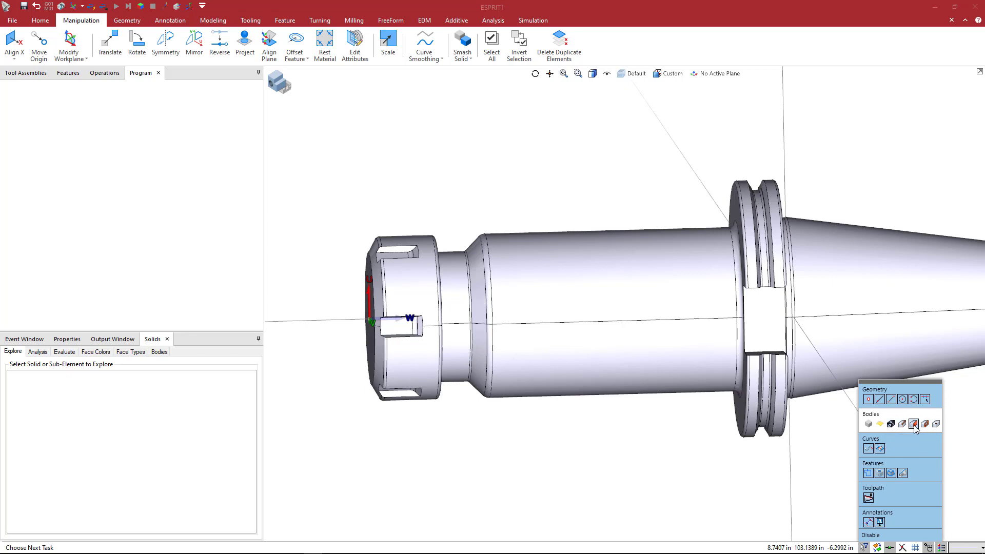
Window-select the collet, shank and holder regions several times.
{"action": "left_click", "coordinate": [320, 153]}
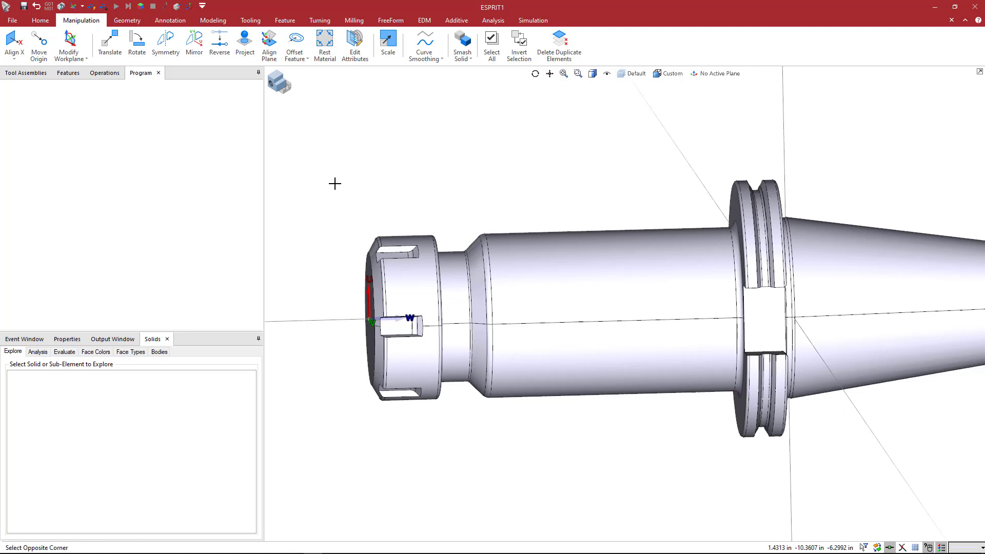
{"action": "left_click", "coordinate": [652, 464]}
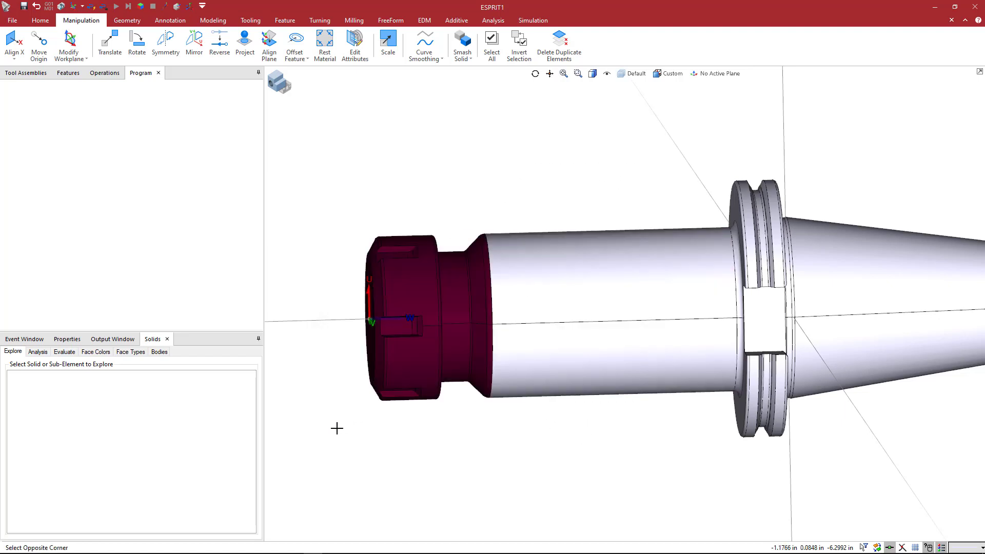
{"action": "left_click", "coordinate": [315, 194]}
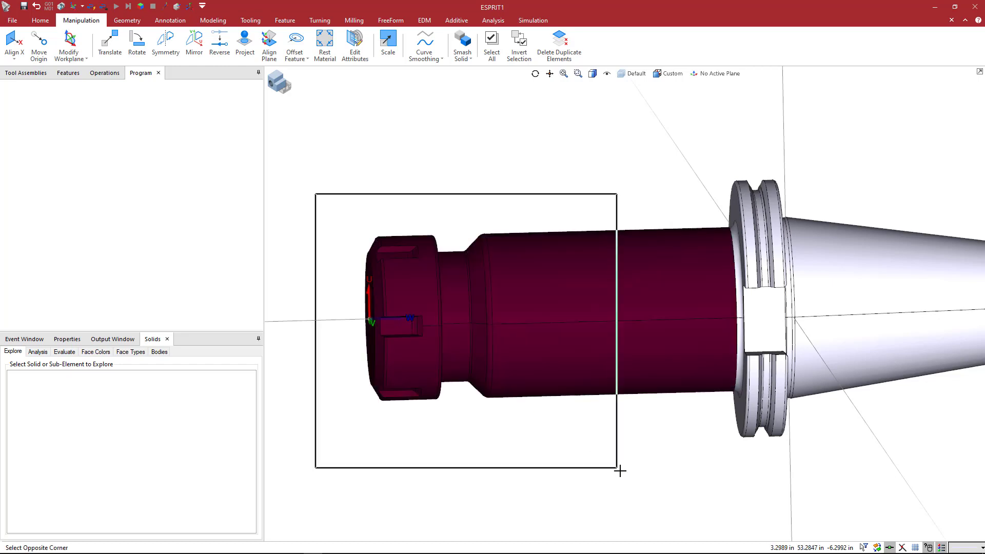
{"action": "left_click", "coordinate": [622, 472]}
{"action": "left_click", "coordinate": [315, 172]}
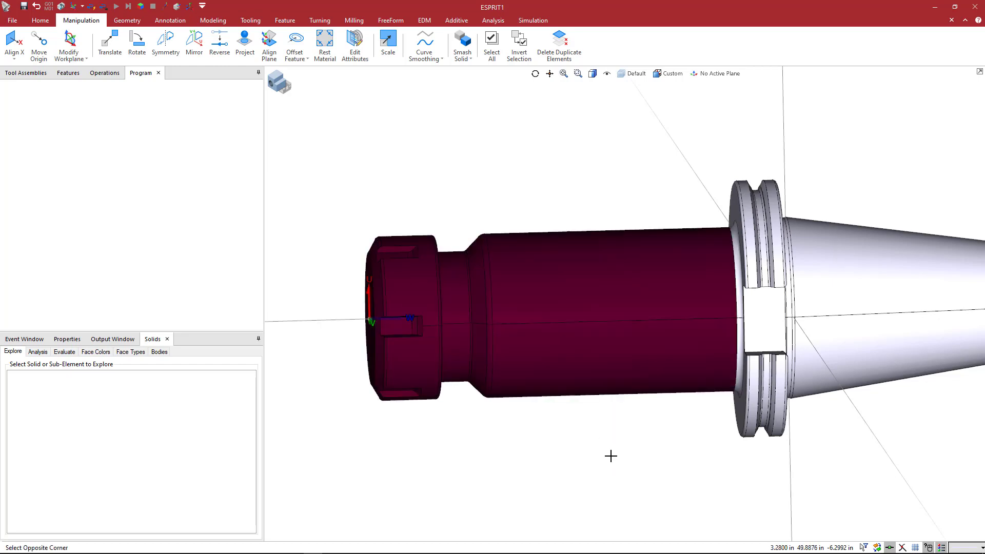
{"action": "left_click", "coordinate": [610, 456]}
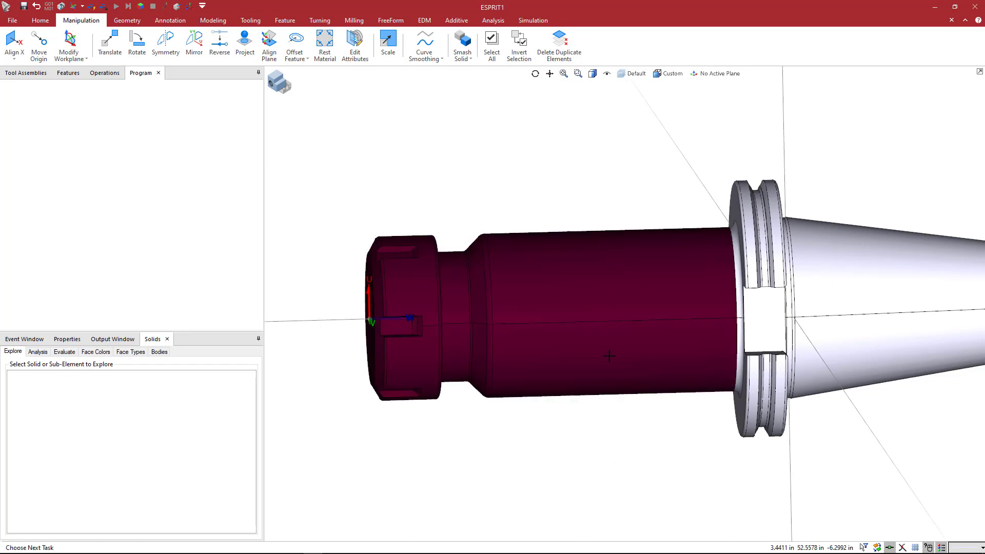
{"action": "left_click", "coordinate": [632, 164]}
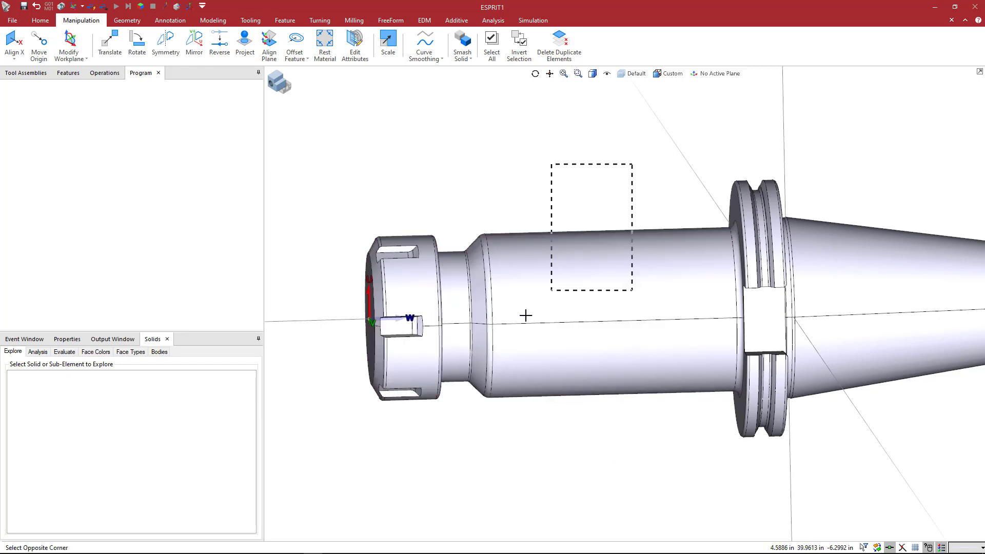
{"action": "left_click", "coordinate": [311, 451]}
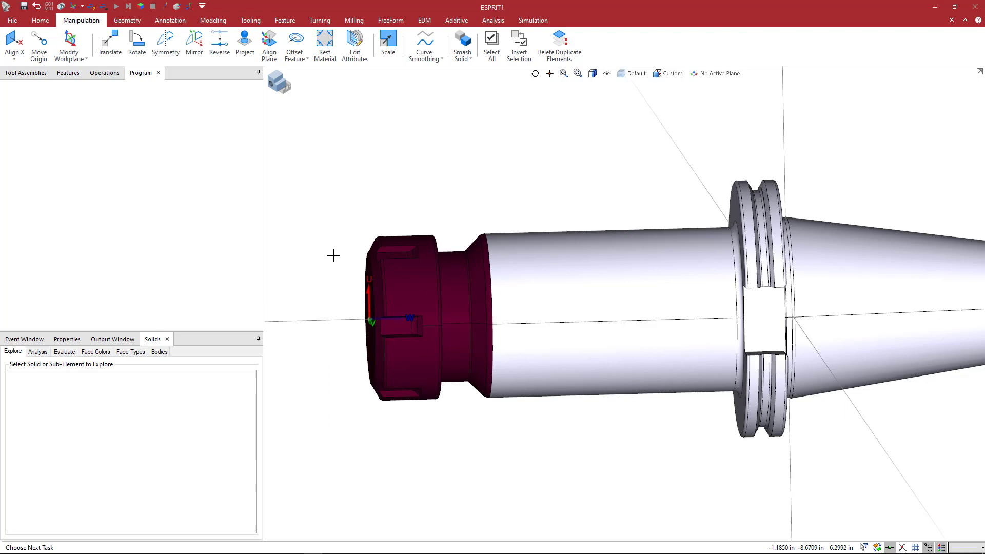
Select the entire holder body and orbit to inspect its end face and flange.
{"action": "left_click", "coordinate": [513, 358]}
{"action": "middle_click_drag", "start_coordinate": [614, 434], "coordinate": [627, 440]}
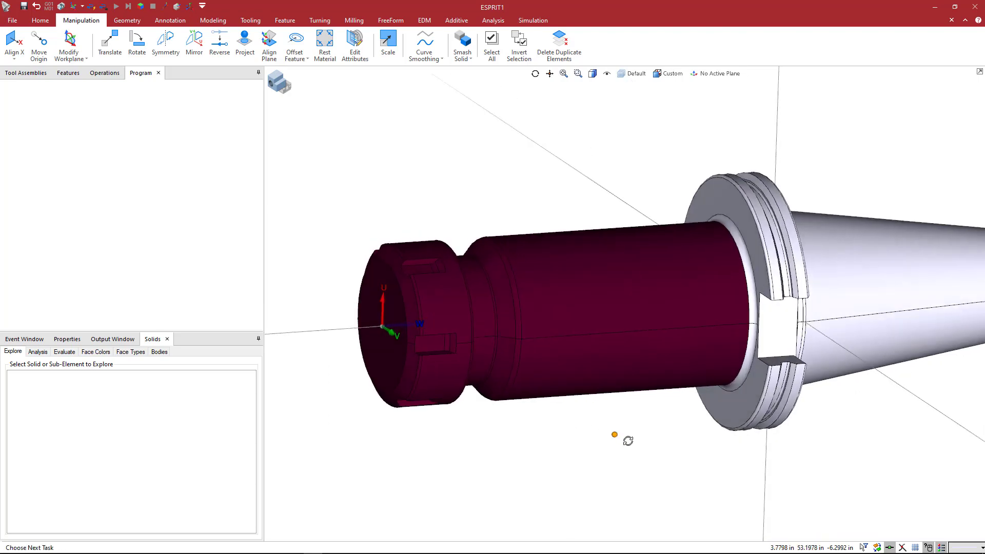
{"action": "scroll", "coordinate": [754, 323], "scroll_direction": "up", "scroll_amount": 5}
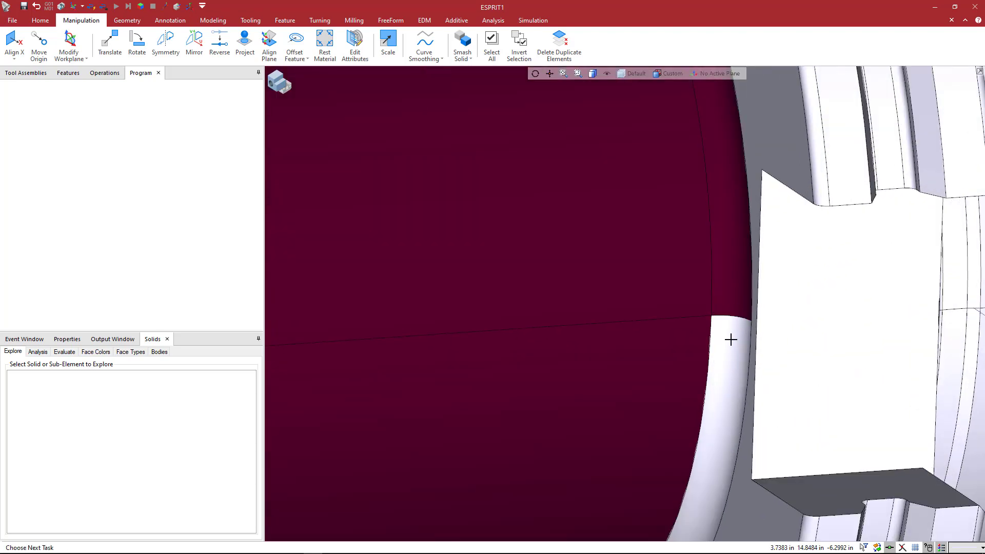
{"action": "scroll", "coordinate": [763, 171], "scroll_direction": "down", "scroll_amount": 5}
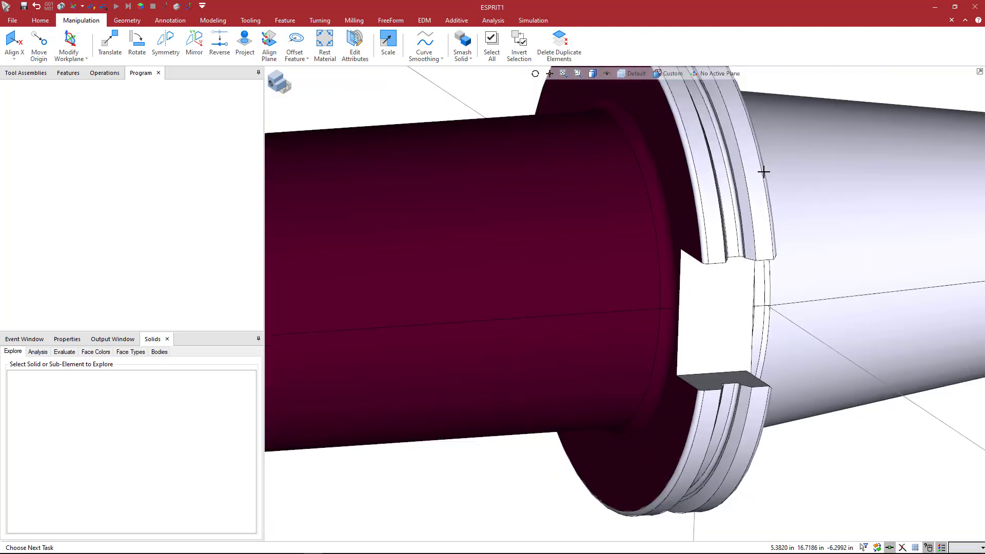
{"action": "scroll", "coordinate": [708, 262], "scroll_direction": "down", "scroll_amount": 2}
{"action": "middle_click_drag", "start_coordinate": [713, 264], "coordinate": [697, 289]}
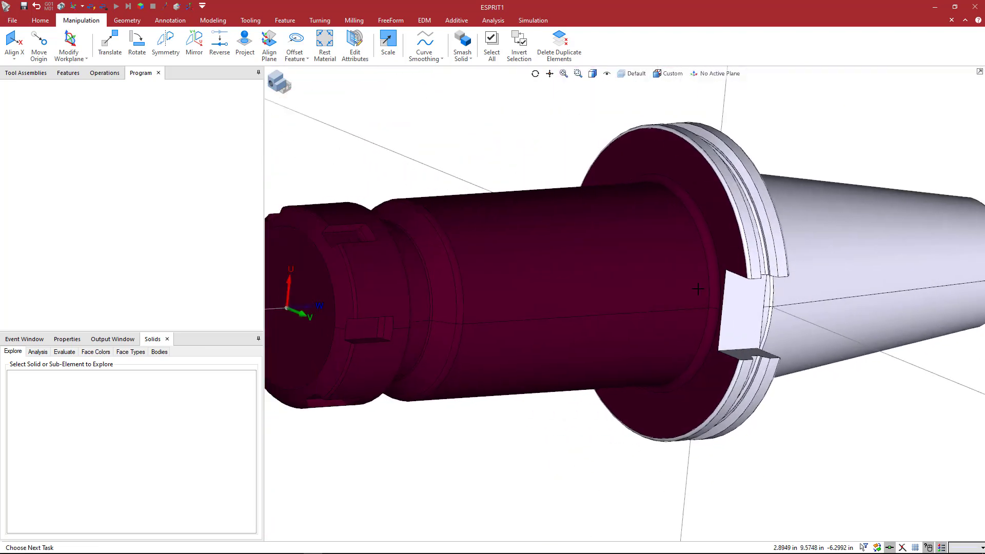
Change the selected holder body's colour attribute to a custom dark grey, starting from black.
{"action": "right_click", "coordinate": [451, 456]}
{"action": "left_click", "coordinate": [479, 513]}
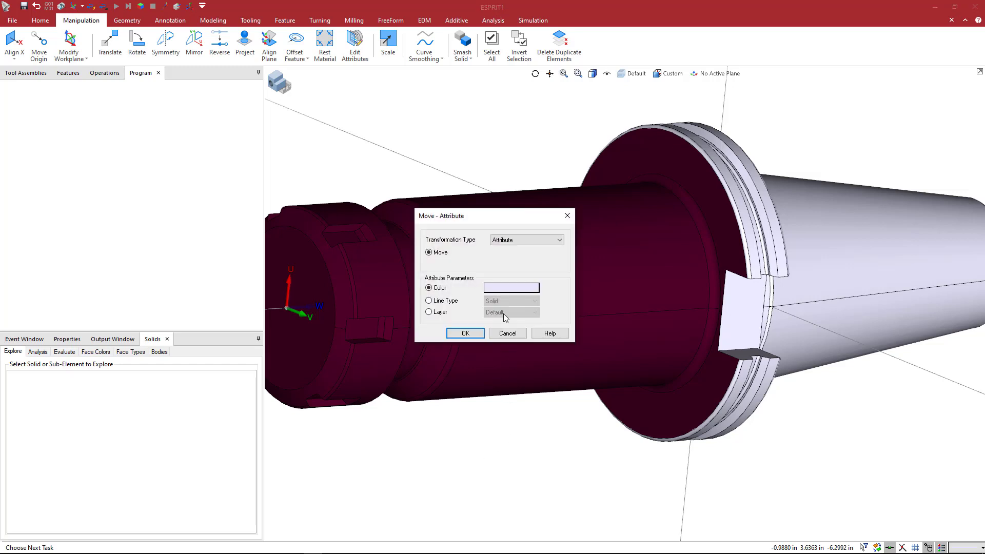
{"action": "left_click", "coordinate": [509, 289]}
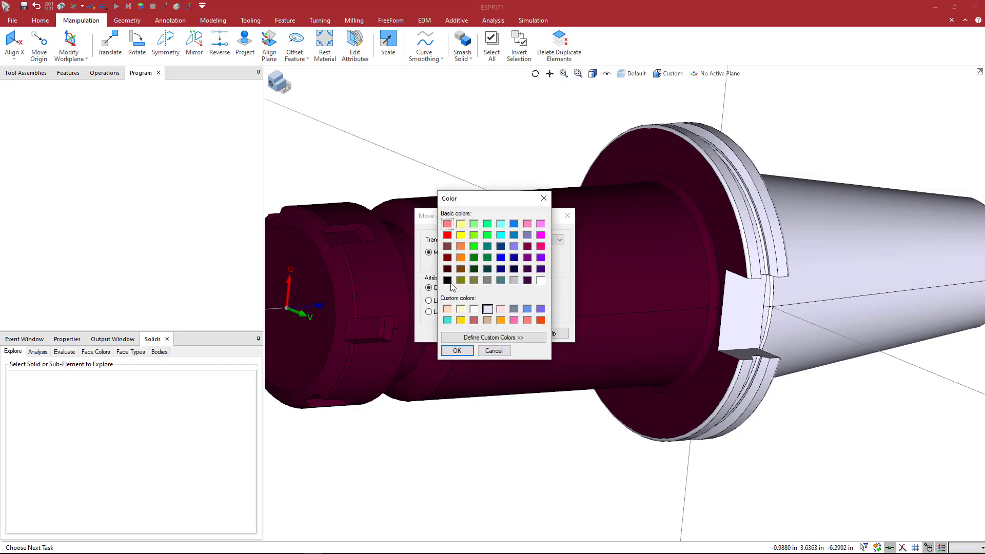
{"action": "left_click", "coordinate": [448, 281]}
{"action": "left_click", "coordinate": [488, 337]}
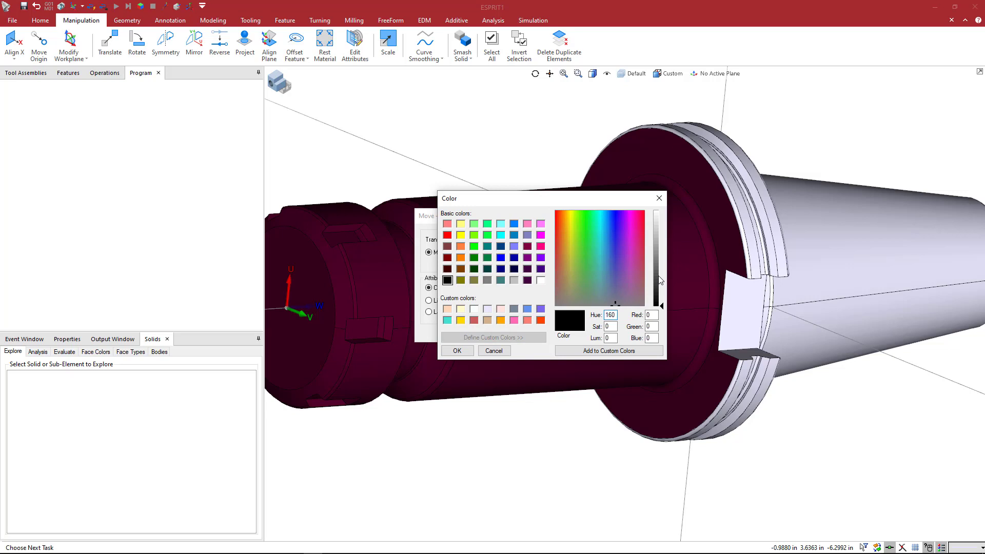
{"action": "left_click", "coordinate": [660, 276]}
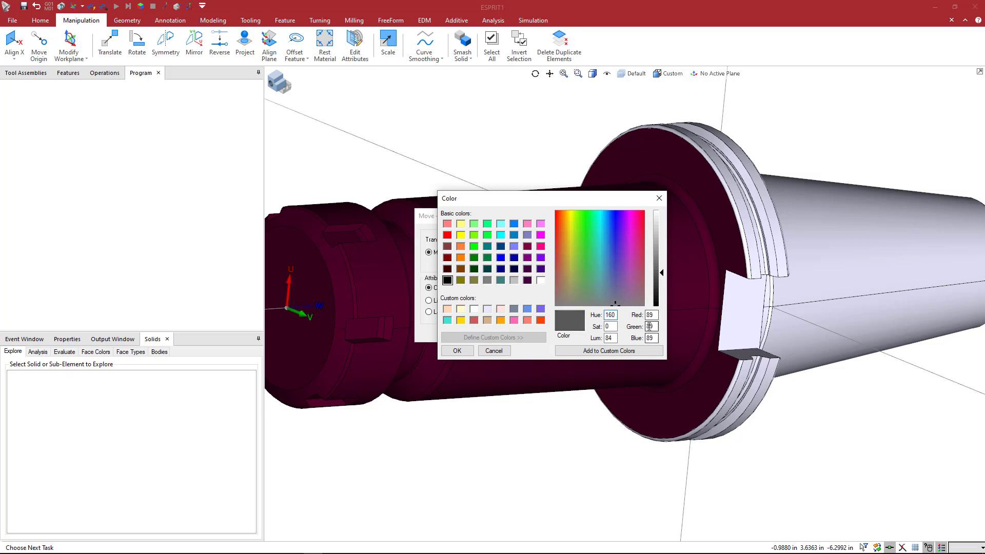
{"action": "left_click", "coordinate": [456, 351]}
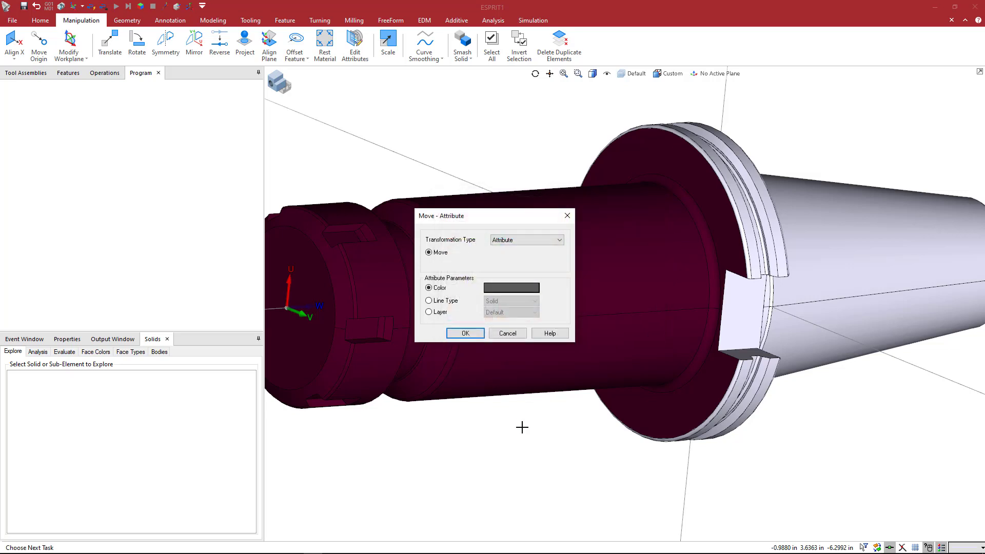
{"action": "left_click", "coordinate": [464, 332]}
{"action": "scroll", "coordinate": [556, 436], "scroll_direction": "down", "scroll_amount": 3}
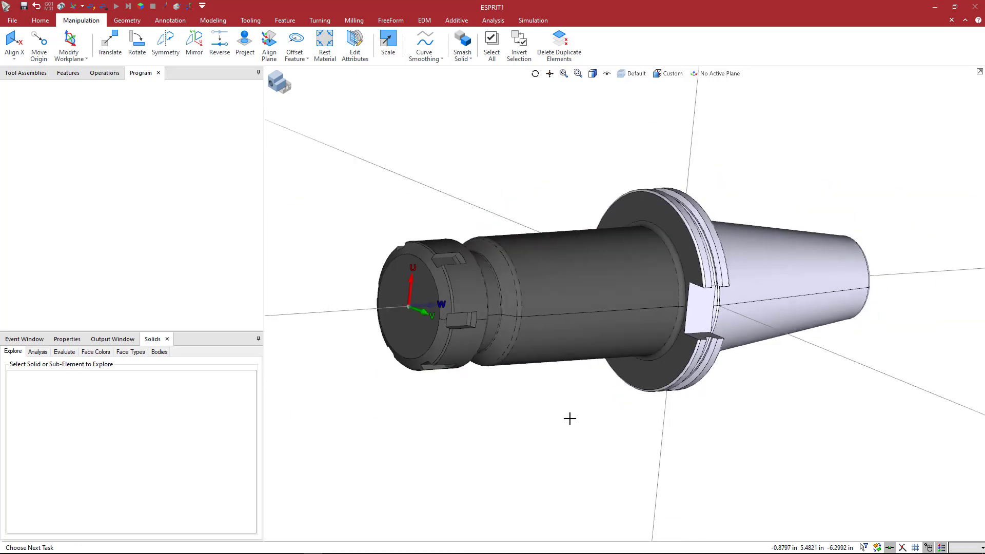
Add a new work plane named TA_1 for the grey holder model.
{"action": "mouse_move", "coordinate": [572, 431]}
{"action": "middle_mouse_down"}
{"action": "mouse_move", "coordinate": [531, 417]}
{"action": "mouse_move", "coordinate": [566, 430]}
{"action": "mouse_move", "coordinate": [558, 424]}
{"action": "middle_mouse_up"}
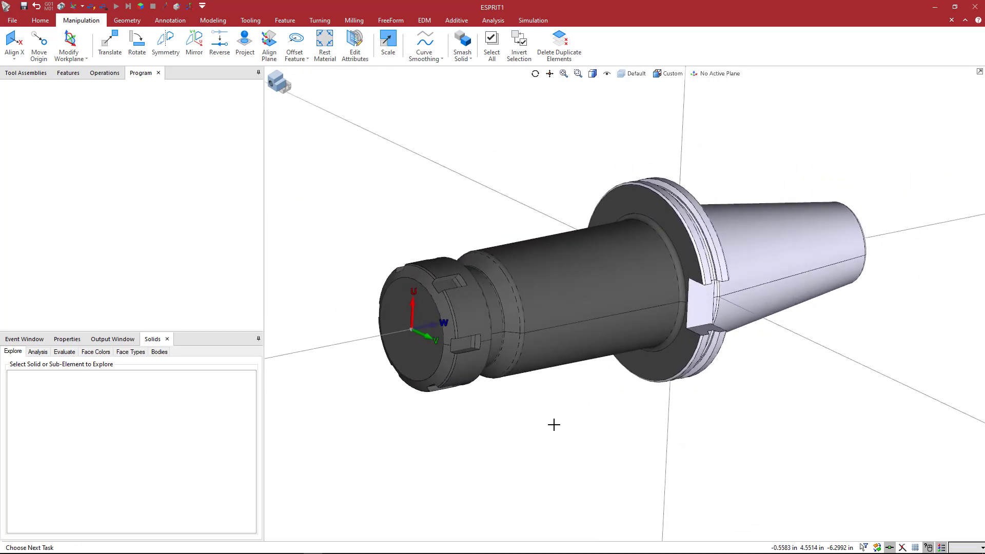
{"action": "left_click", "coordinate": [714, 74]}
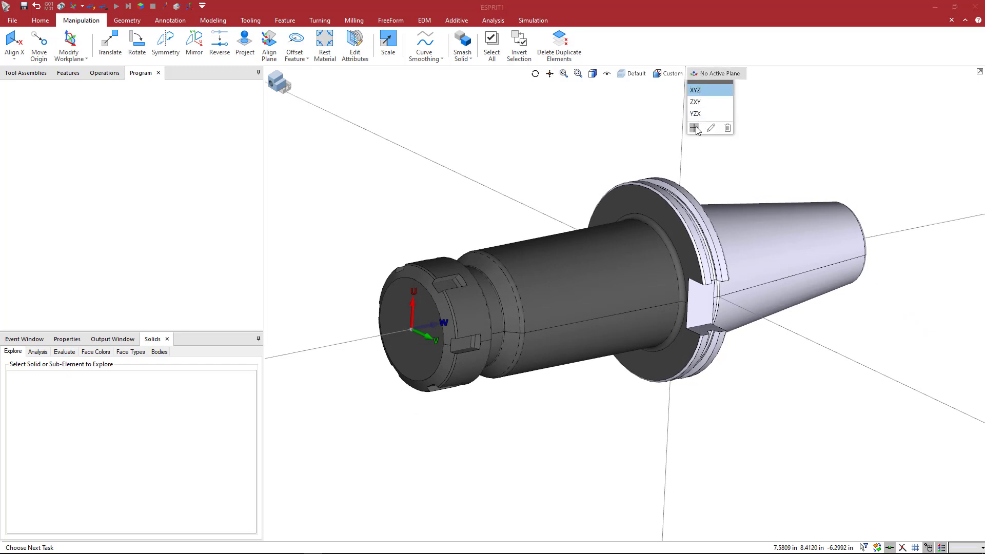
{"action": "left_click", "coordinate": [693, 129]}
{"action": "type", "text": "TA_1"}
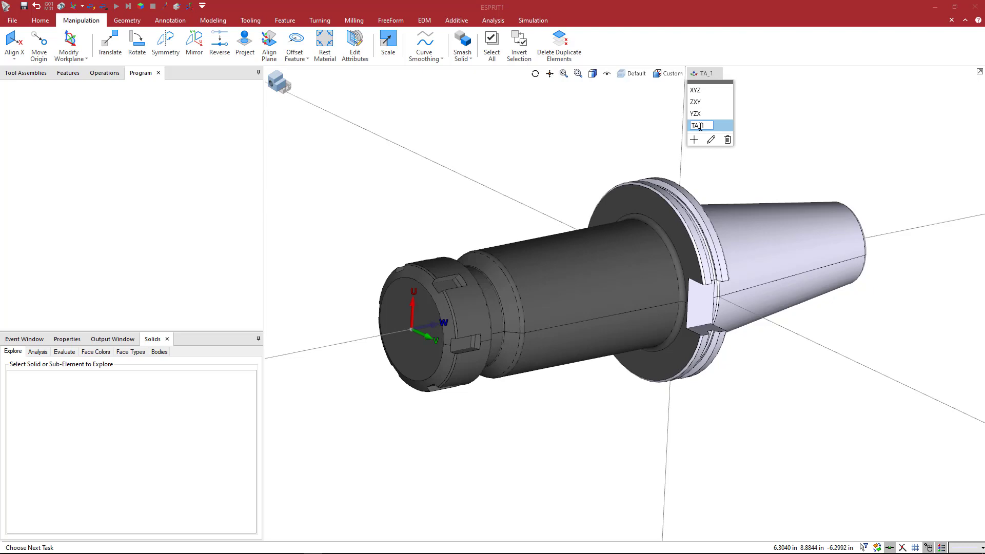
{"action": "key", "text": "Return"}
{"action": "left_click", "coordinate": [588, 131]}
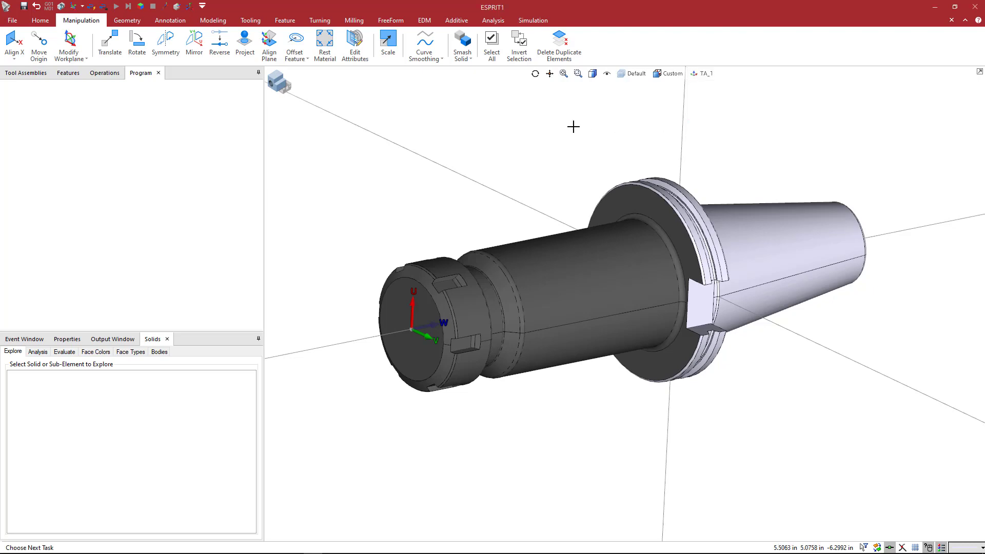
Save the holder as a Holder Files (*.gdml) file, 50-722-40.gdml, in the Haimer CAT folder.
{"action": "left_click", "coordinate": [14, 21]}
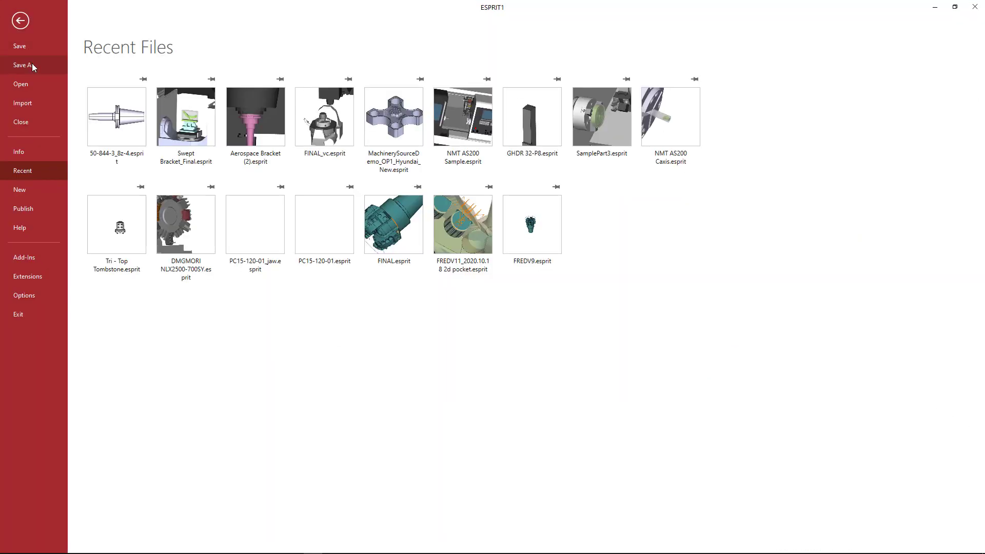
{"action": "left_click", "coordinate": [26, 65]}
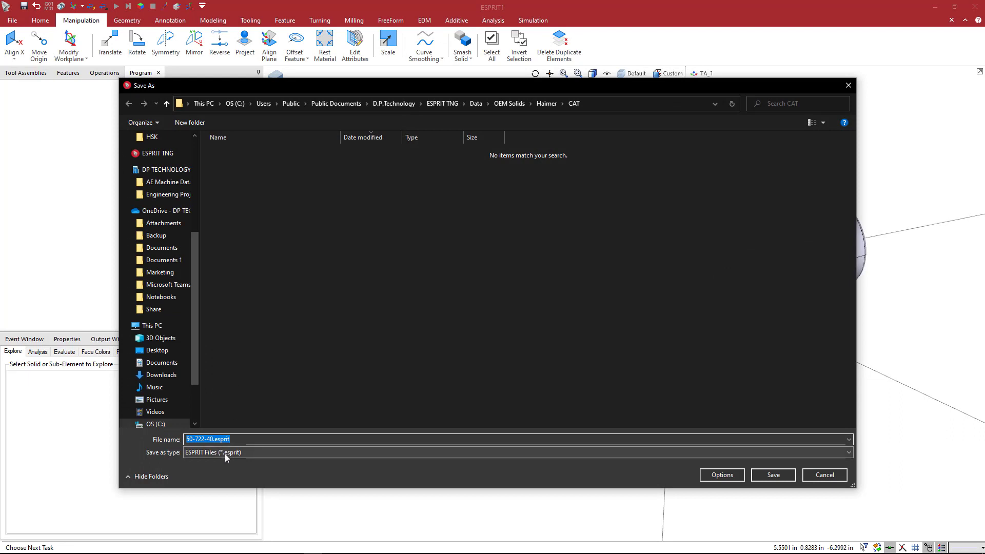
{"action": "left_click", "coordinate": [226, 452]}
{"action": "left_click", "coordinate": [235, 435]}
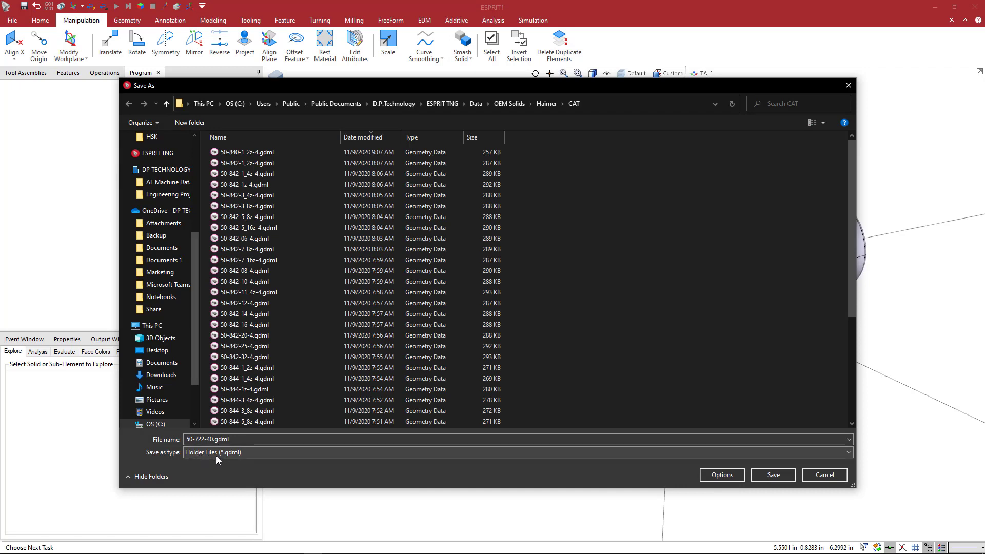
{"action": "left_click", "coordinate": [769, 475]}
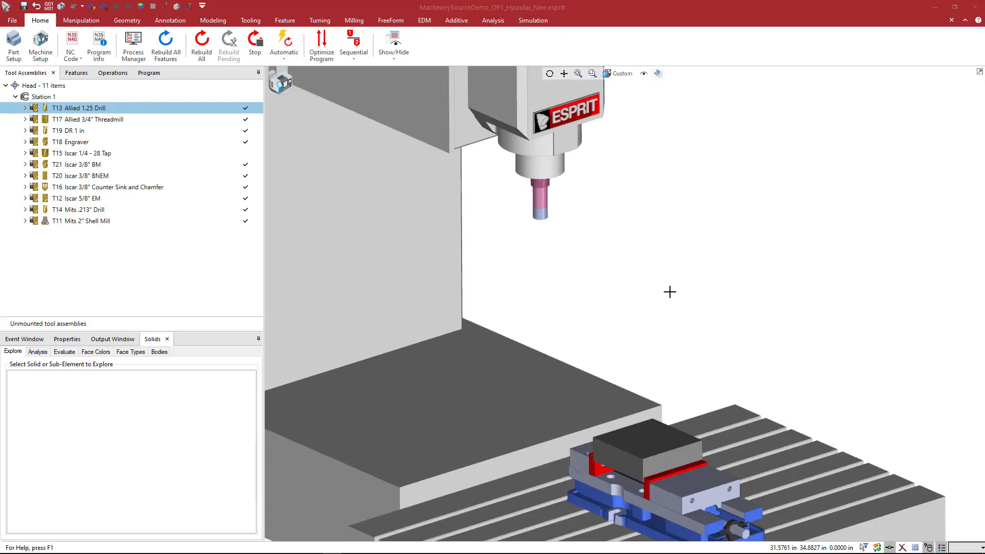
Bring the spindle into view, expand T13 Allied 1.25 Drill and select its DefaultToolHolder.
{"action": "middle_click_drag", "start_coordinate": [598, 253], "coordinate": [582, 269]}
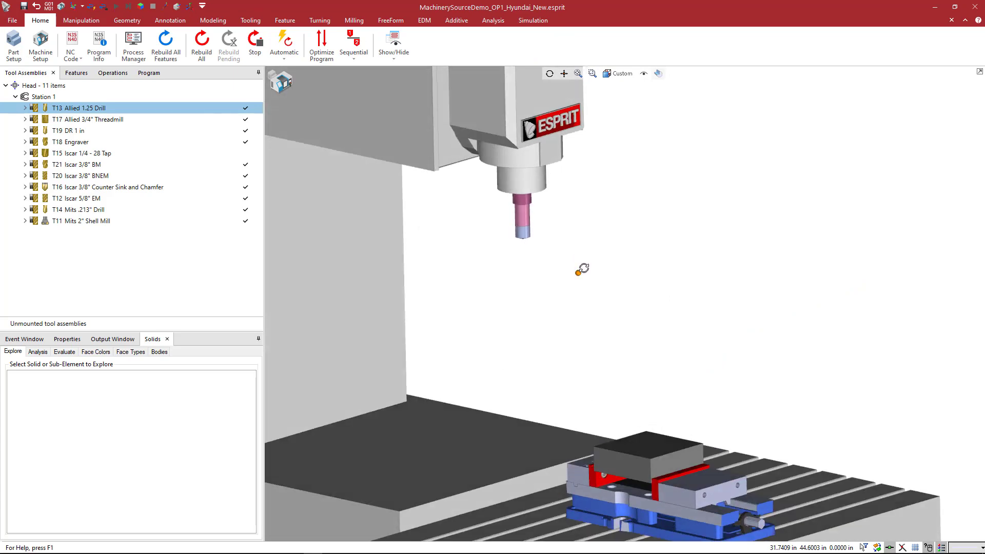
{"action": "mouse_move", "coordinate": [91, 114]}
{"action": "middle_click_drag", "start_coordinate": [530, 221], "coordinate": [534, 232]}
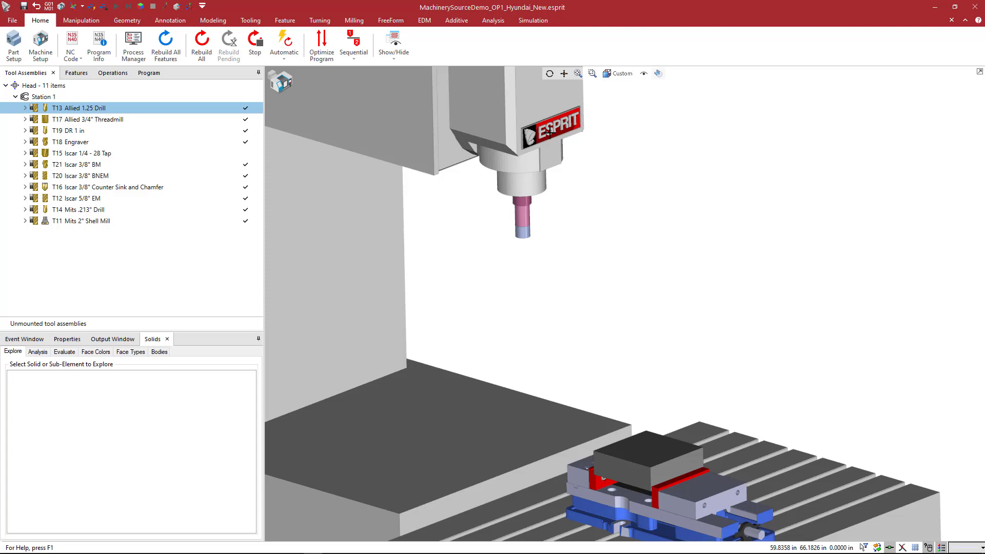
{"action": "scroll", "coordinate": [538, 206], "scroll_direction": "down", "scroll_amount": 2}
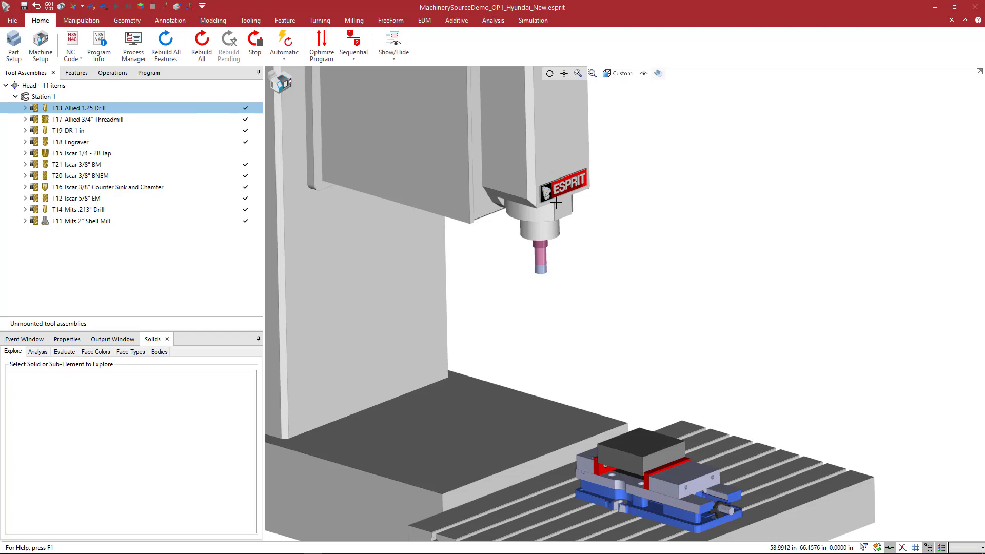
{"action": "middle_click_drag", "start_coordinate": [561, 226], "coordinate": [492, 205]}
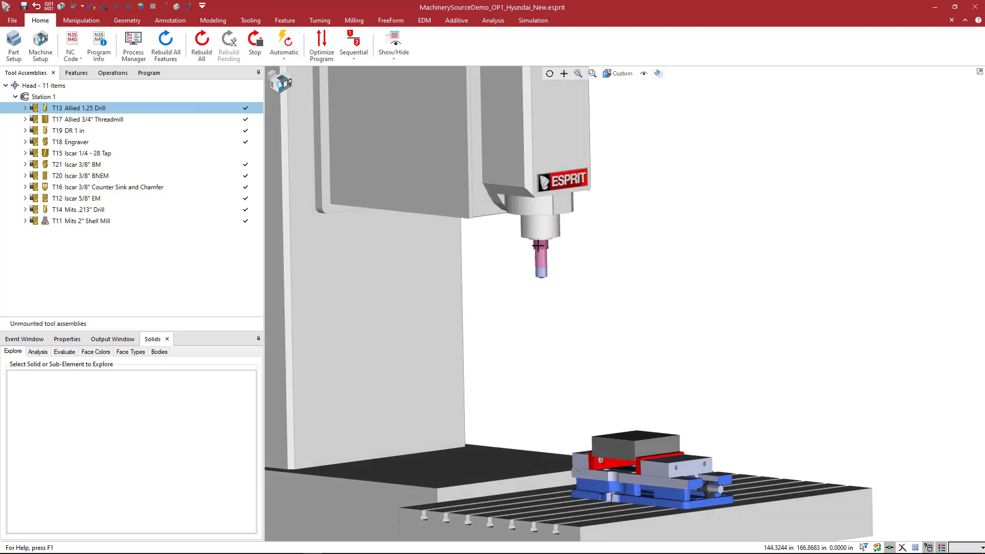
{"action": "scroll", "coordinate": [545, 248], "scroll_direction": "up", "scroll_amount": 2}
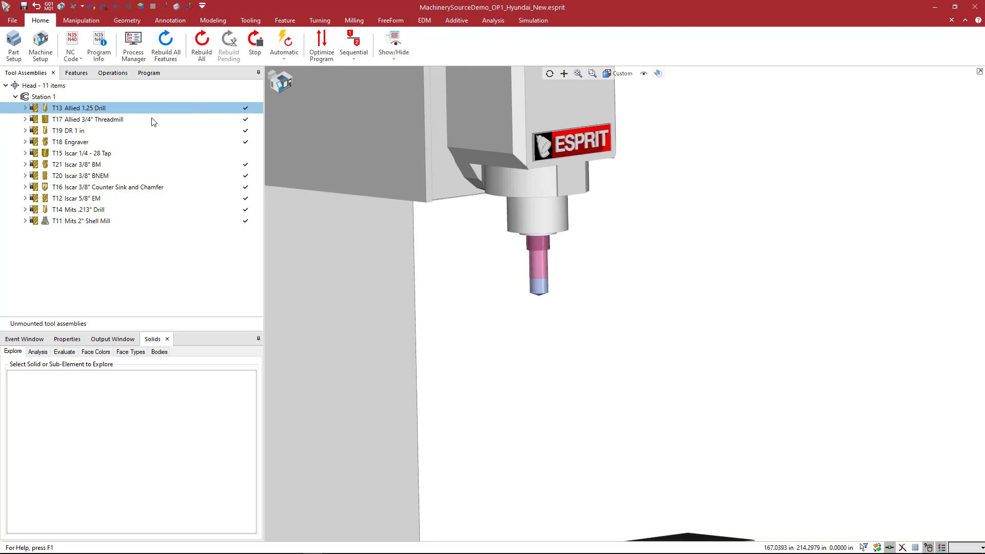
{"action": "left_click", "coordinate": [25, 108]}
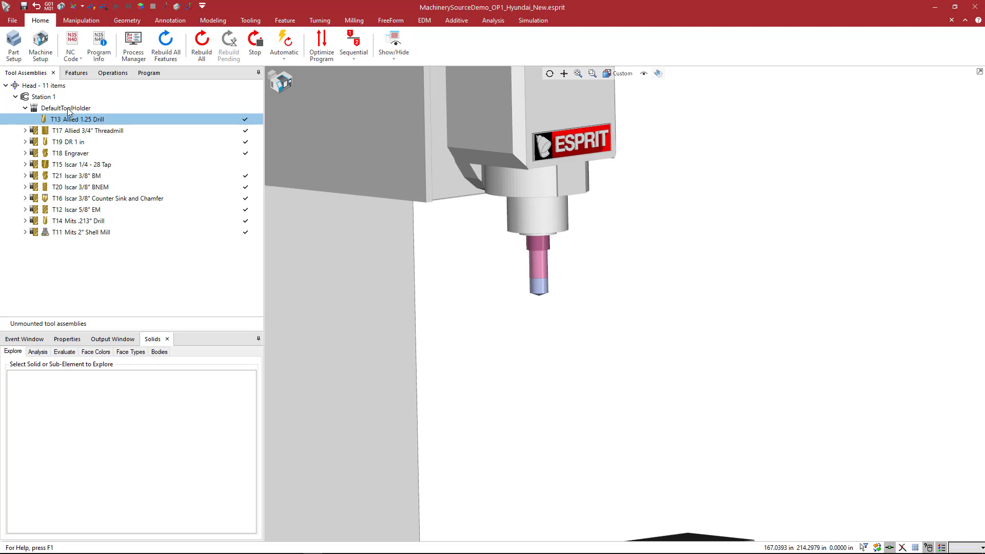
{"action": "left_click", "coordinate": [67, 107]}
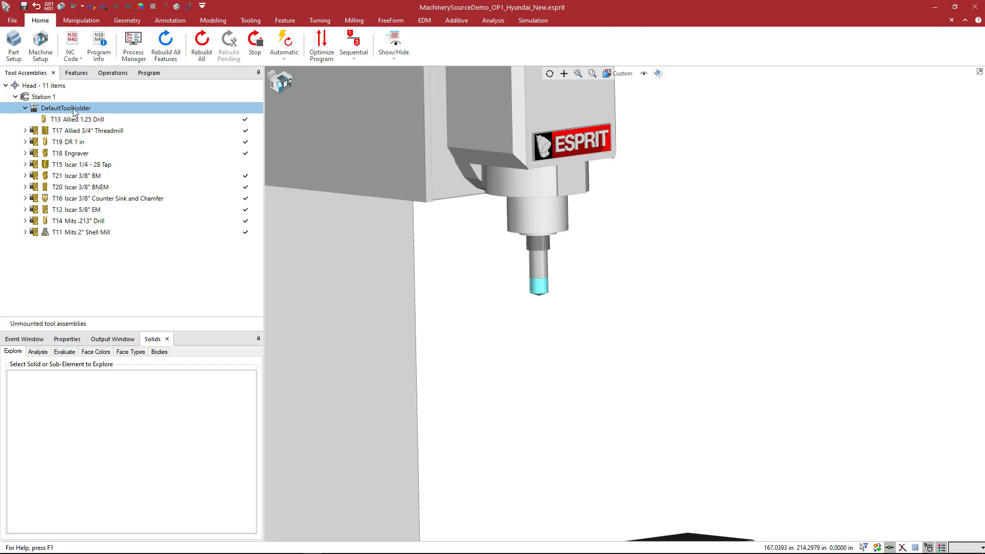
Browse T13's holder file to Holders > Haimer > CAT and pick 40-840-11_4z-4.gdml.
{"action": "double_click", "coordinate": [74, 108]}
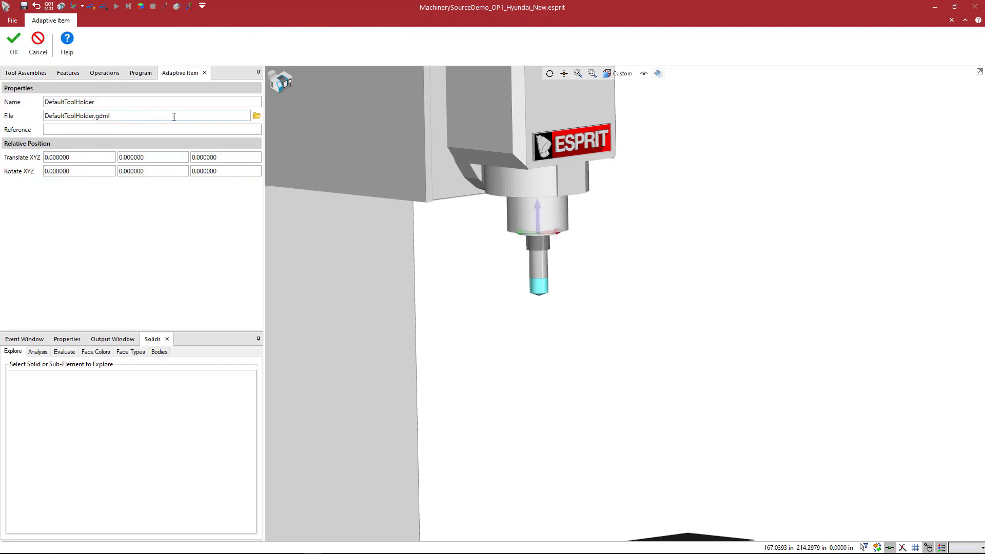
{"action": "left_click", "coordinate": [257, 117]}
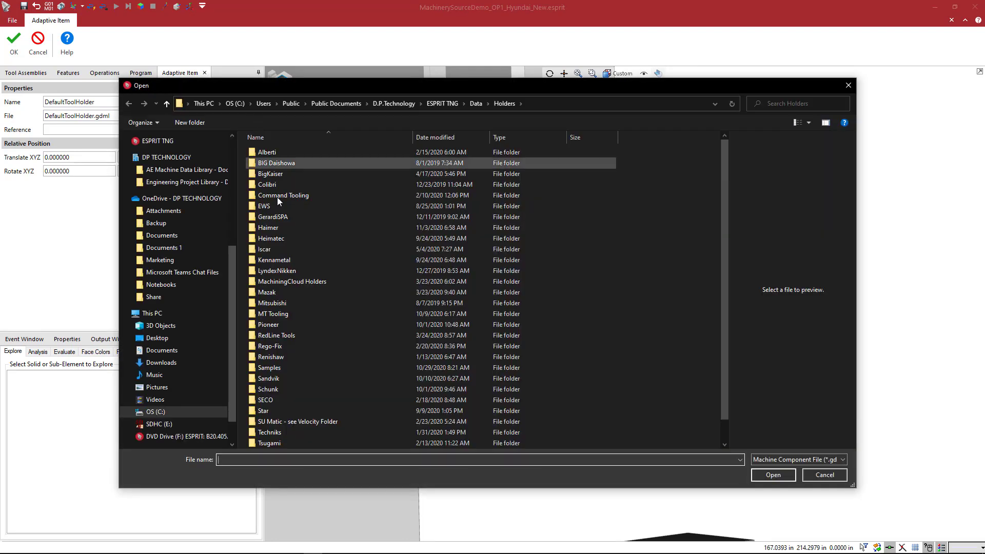
{"action": "left_click", "coordinate": [272, 229]}
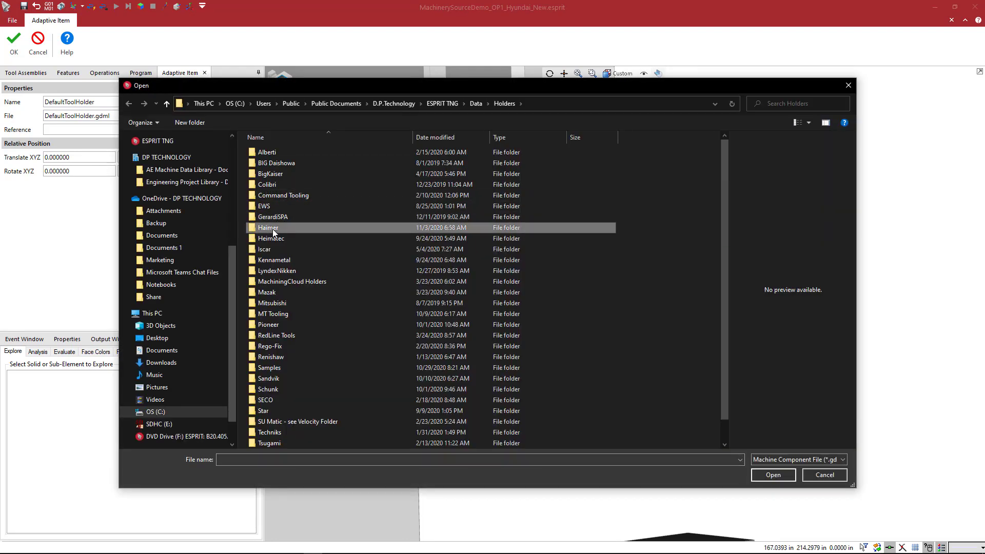
{"action": "double_click", "coordinate": [272, 229]}
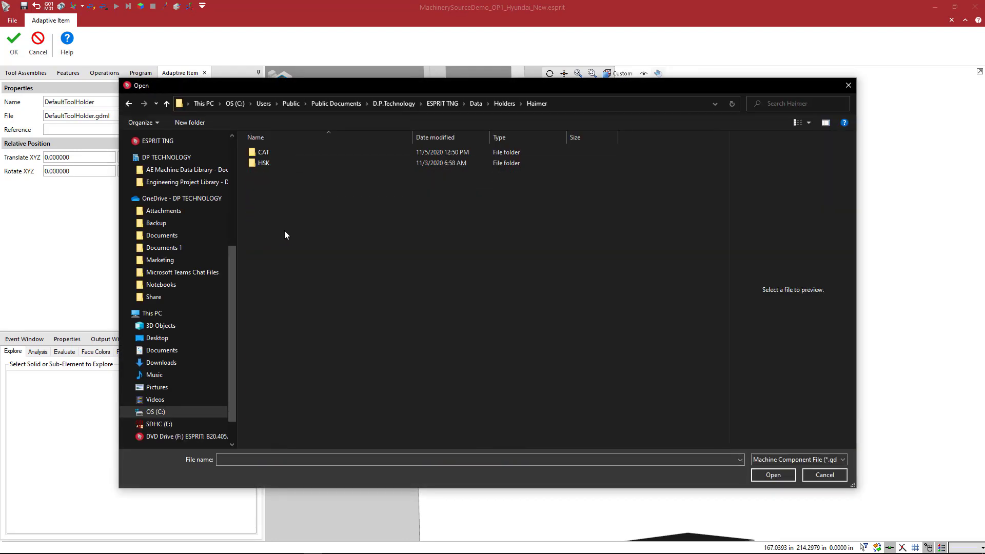
{"action": "double_click", "coordinate": [280, 155]}
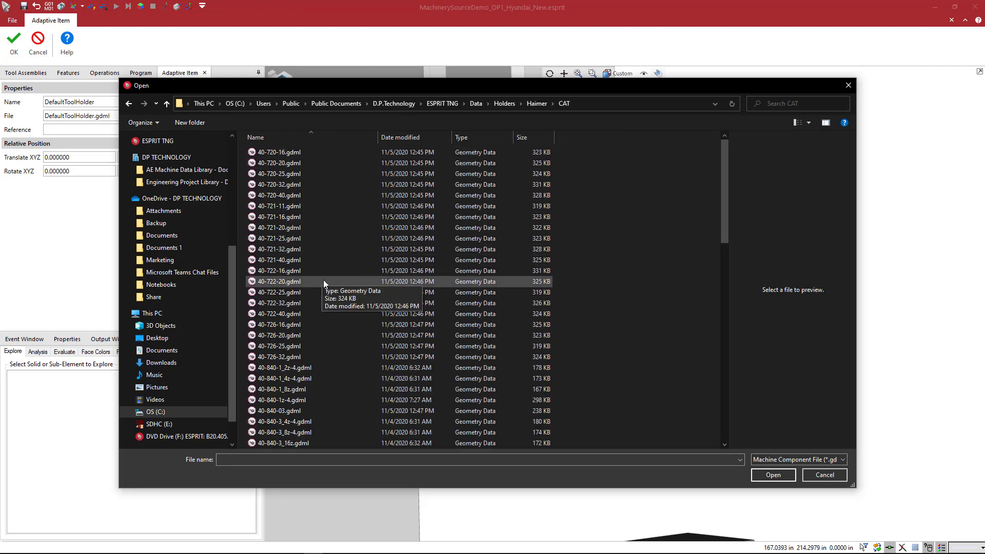
{"action": "scroll", "coordinate": [323, 280], "scroll_direction": "down", "scroll_amount": 4}
{"action": "scroll", "coordinate": [323, 280], "scroll_direction": "down", "scroll_amount": 2}
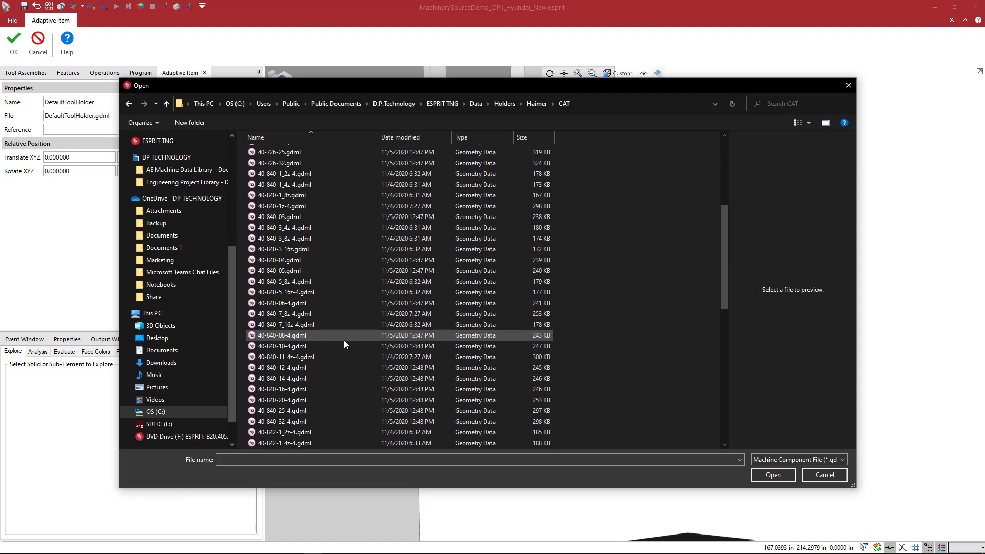
{"action": "left_click", "coordinate": [301, 358]}
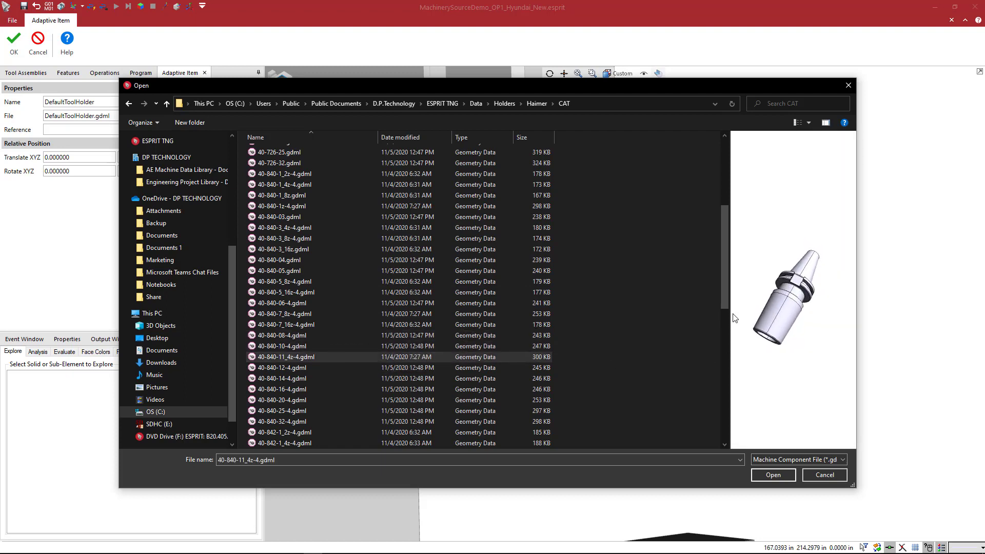
Inspect the holder preview, compare 40-840-05 and 40-840-5_16z-4, then reselect 40-840-11_4z-4.gdml.
{"action": "left_click_drag", "start_coordinate": [729, 314], "coordinate": [653, 337]}
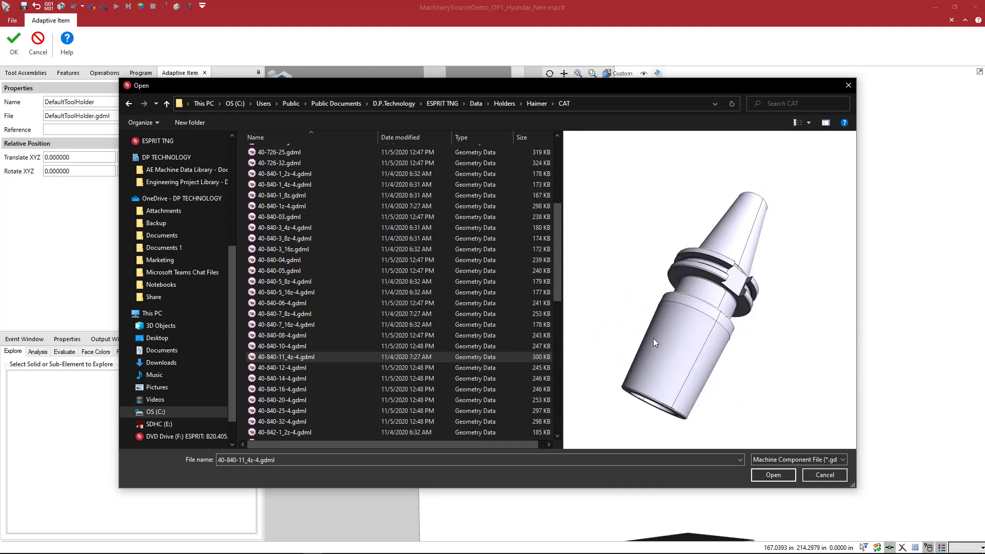
{"action": "left_click", "coordinate": [825, 123]}
{"action": "left_click", "coordinate": [826, 124]}
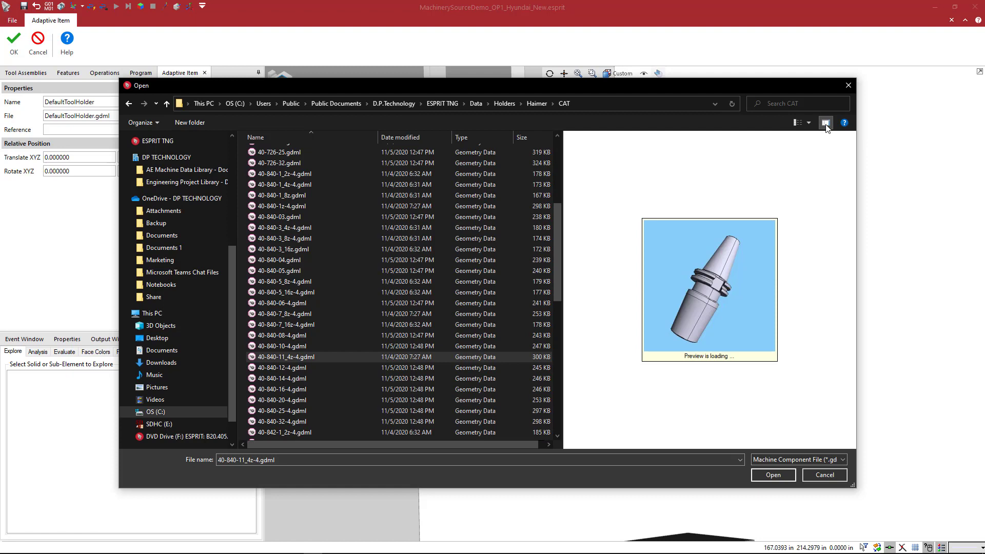
{"action": "left_click", "coordinate": [826, 124]}
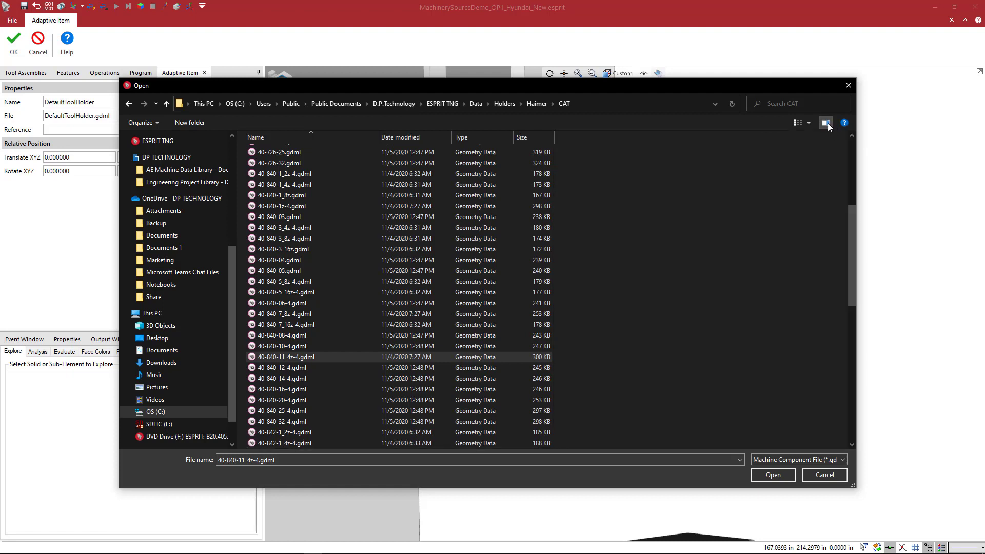
{"action": "left_click", "coordinate": [825, 125]}
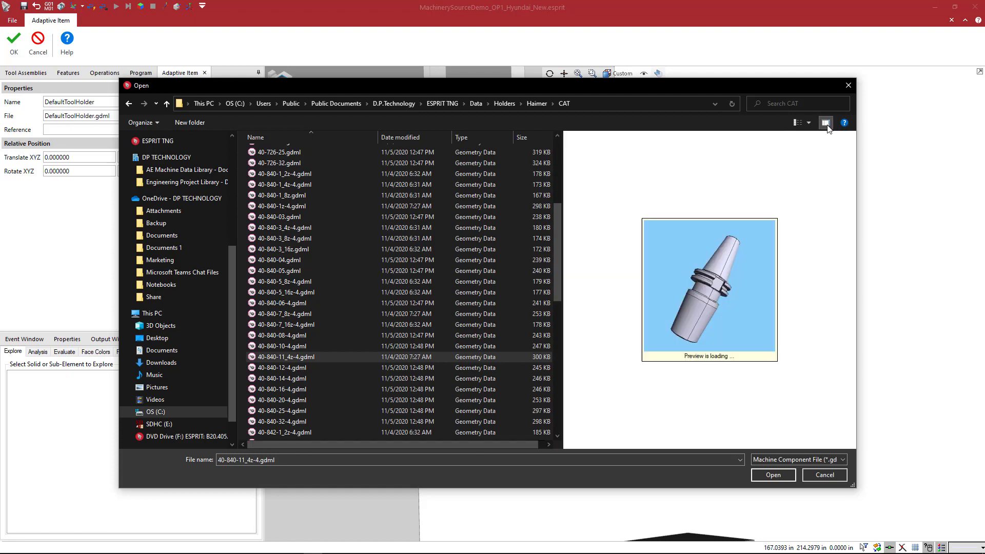
{"action": "mouse_move", "coordinate": [691, 318]}
{"action": "left_mouse_down"}
{"action": "mouse_move", "coordinate": [687, 270]}
{"action": "mouse_move", "coordinate": [683, 311]}
{"action": "left_mouse_up"}
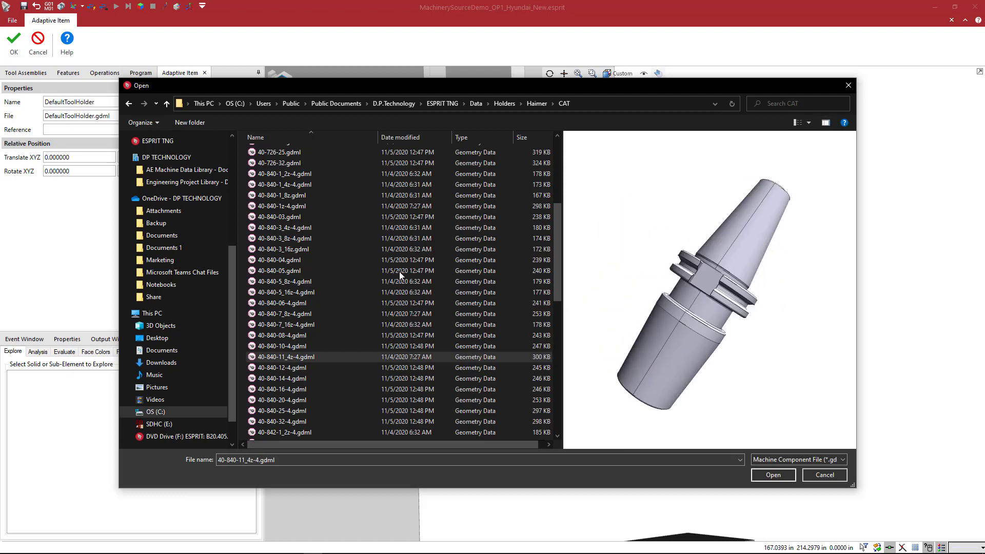
{"action": "left_click", "coordinate": [290, 270]}
{"action": "left_click", "coordinate": [287, 292]}
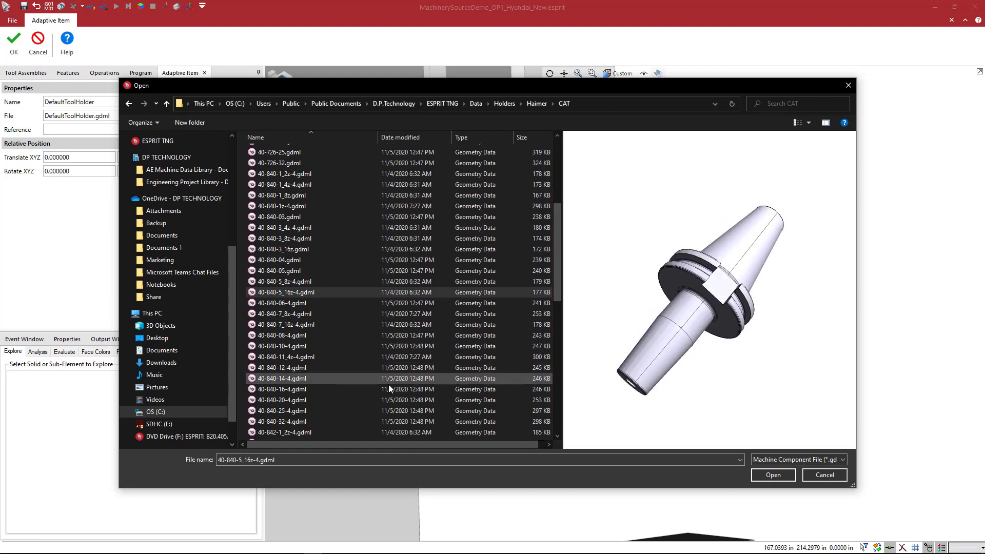
{"action": "left_click", "coordinate": [296, 359]}
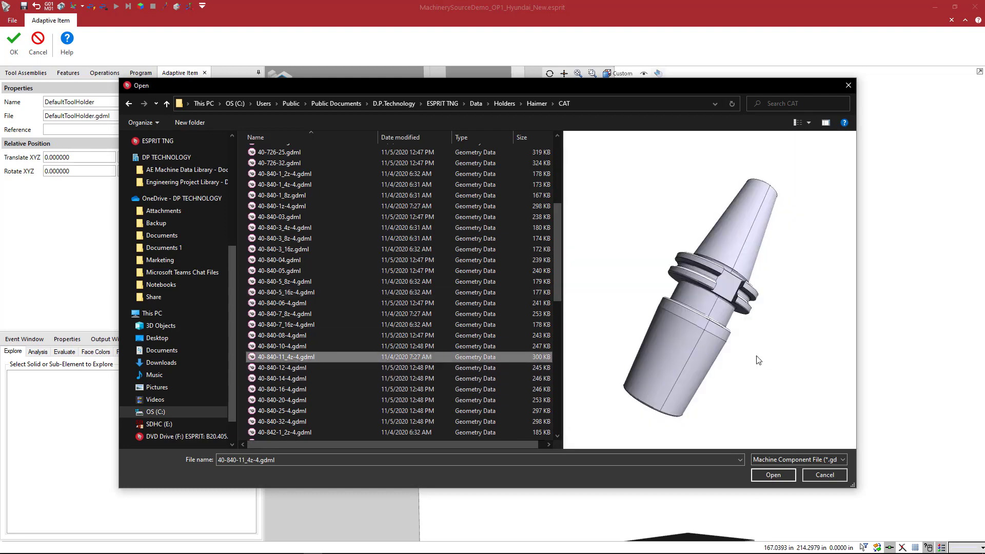
Load 40-840-11_4z-4.gdml and confirm it as T13's holder.
{"action": "left_click", "coordinate": [768, 475]}
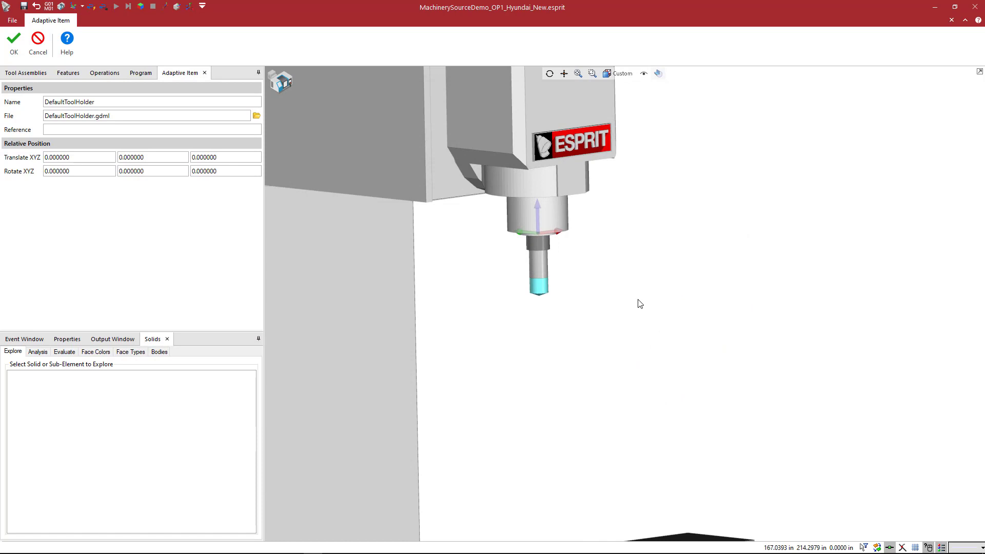
{"action": "scroll", "coordinate": [564, 302], "scroll_direction": "up", "scroll_amount": 1}
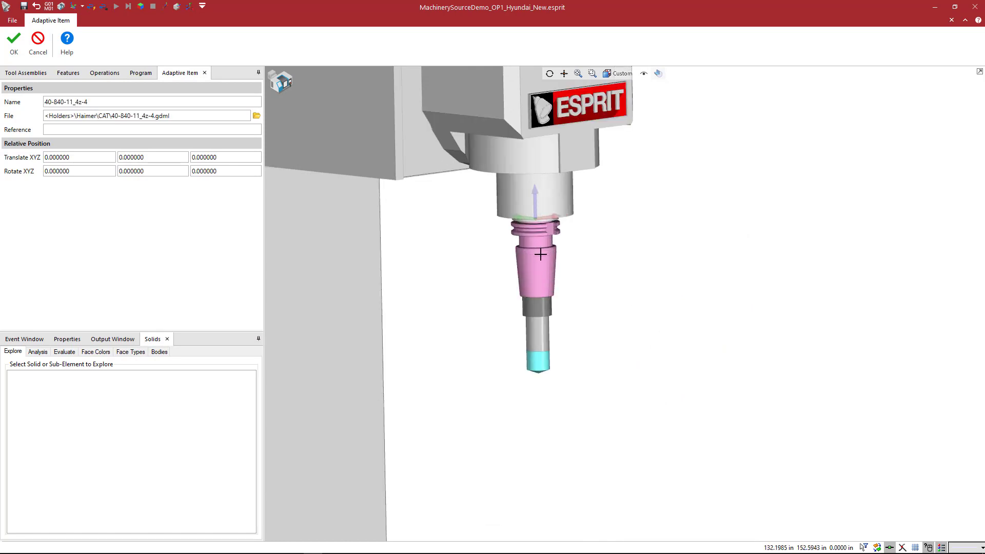
{"action": "left_click", "coordinate": [14, 41]}
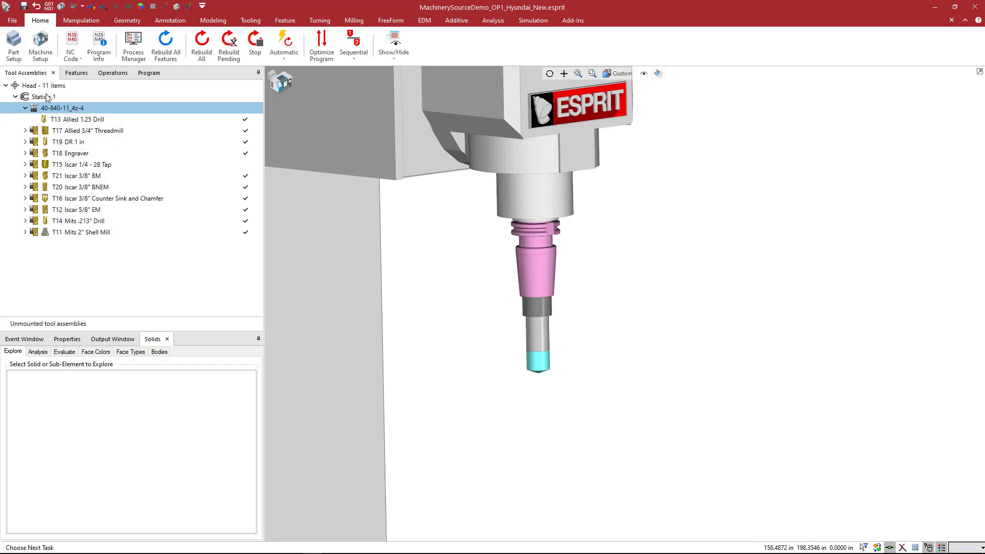
Set T13's extension diameter to 0 and overall length to 3.
{"action": "left_click", "coordinate": [80, 122]}
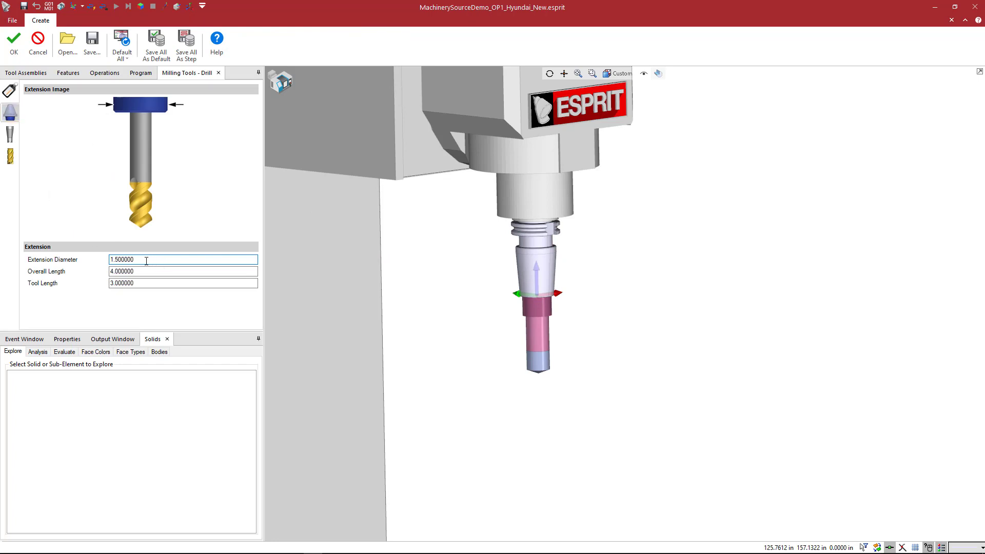
{"action": "left_click_drag", "start_coordinate": [146, 261], "coordinate": [86, 258]}
{"action": "type", "text": "0"}
{"action": "key", "text": "Tab"}
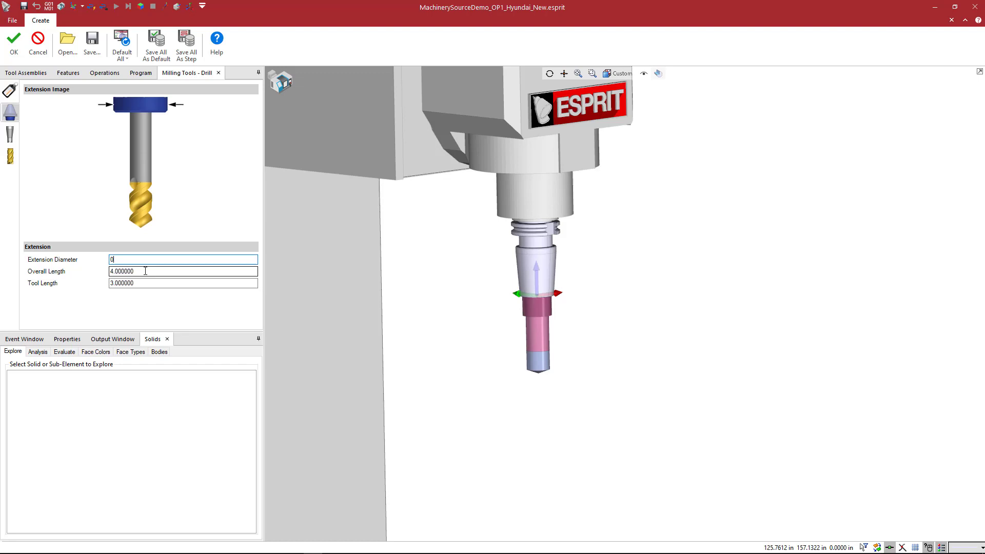
{"action": "type", "text": "3"}
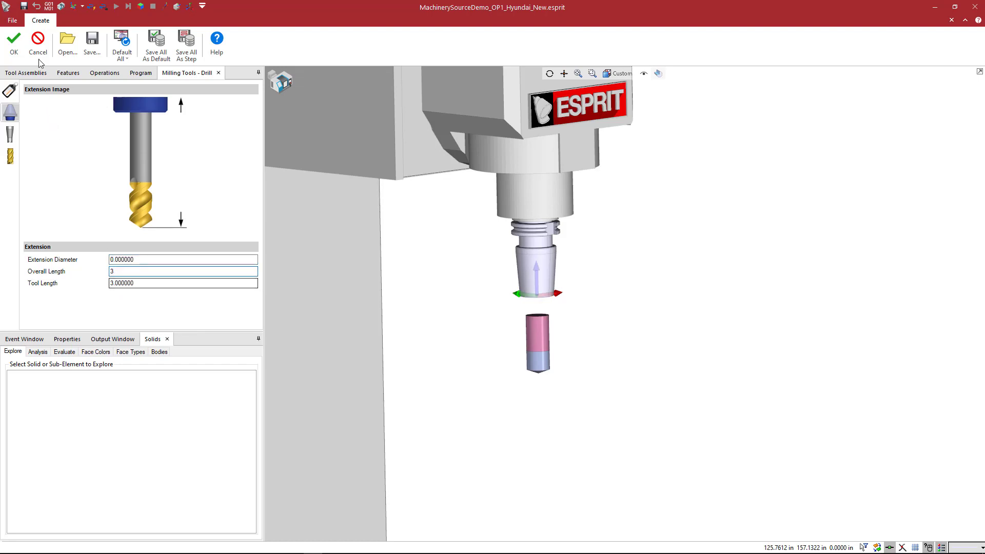
{"action": "left_click", "coordinate": [18, 47]}
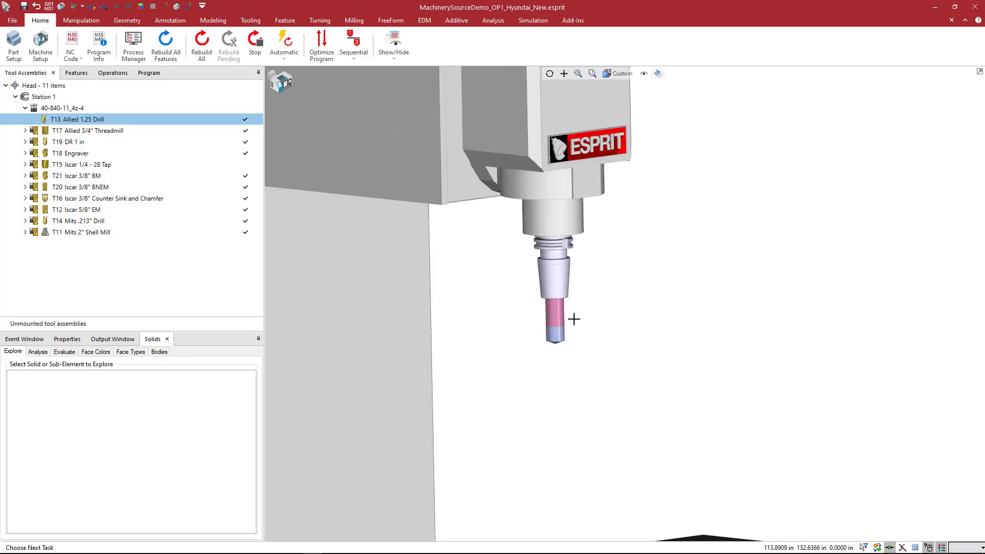
Inspect the machine toward the vise and expand T17 to show its DefaultToolHolder.
{"action": "middle_click_drag", "start_coordinate": [580, 321], "coordinate": [600, 309]}
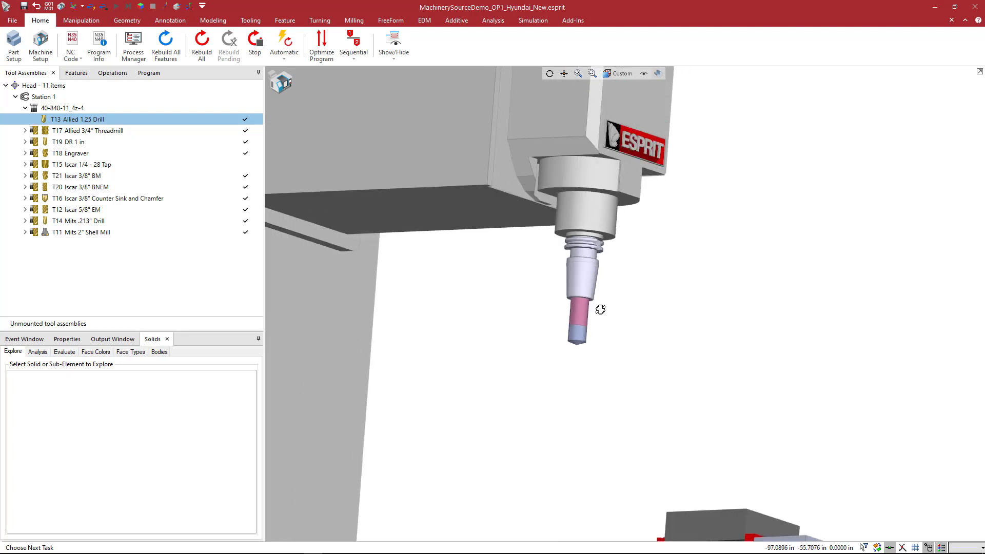
{"action": "scroll", "coordinate": [600, 309], "scroll_direction": "down", "scroll_amount": 10}
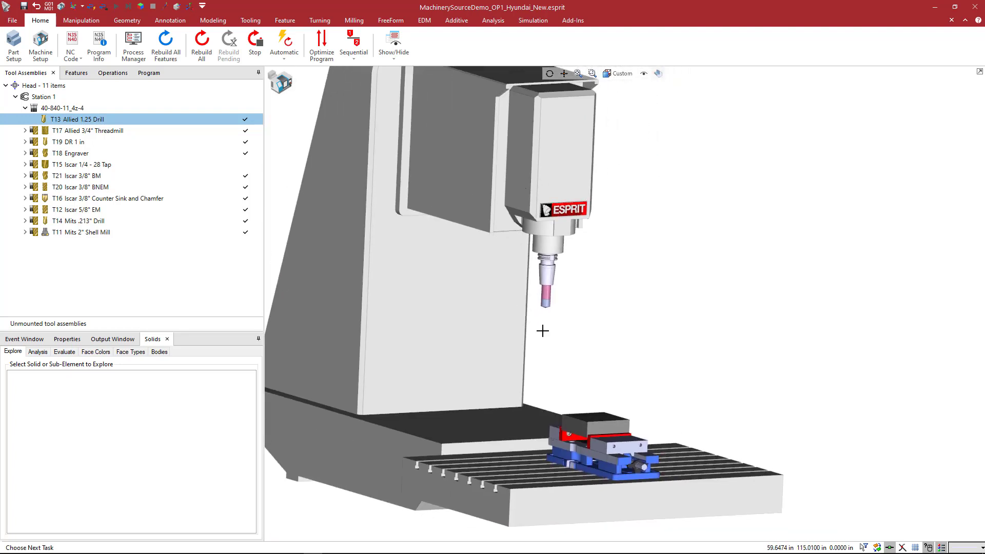
{"action": "scroll", "coordinate": [577, 413], "scroll_direction": "up", "scroll_amount": 5}
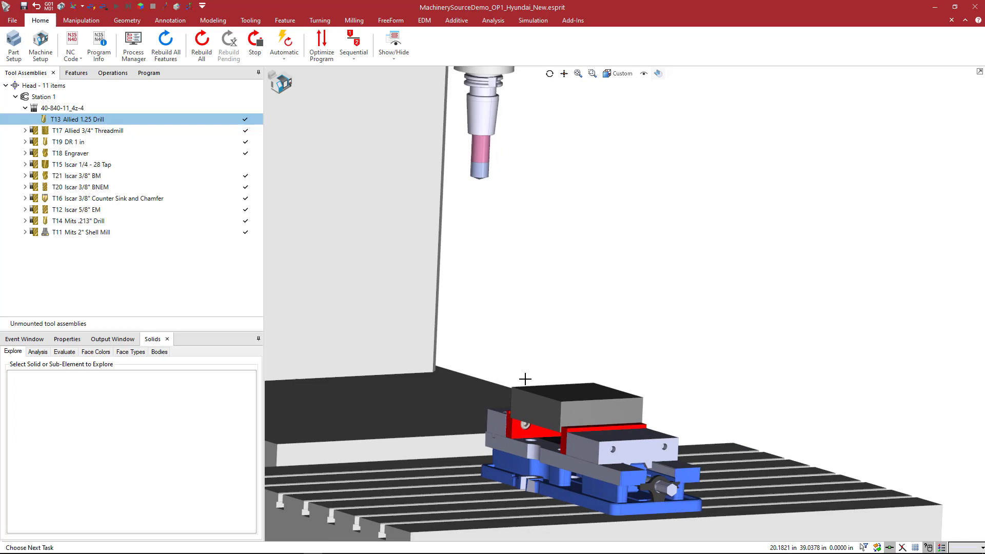
{"action": "scroll", "coordinate": [528, 294], "scroll_direction": "up", "scroll_amount": 3}
{"action": "middle_click_drag", "start_coordinate": [530, 294], "coordinate": [395, 193]}
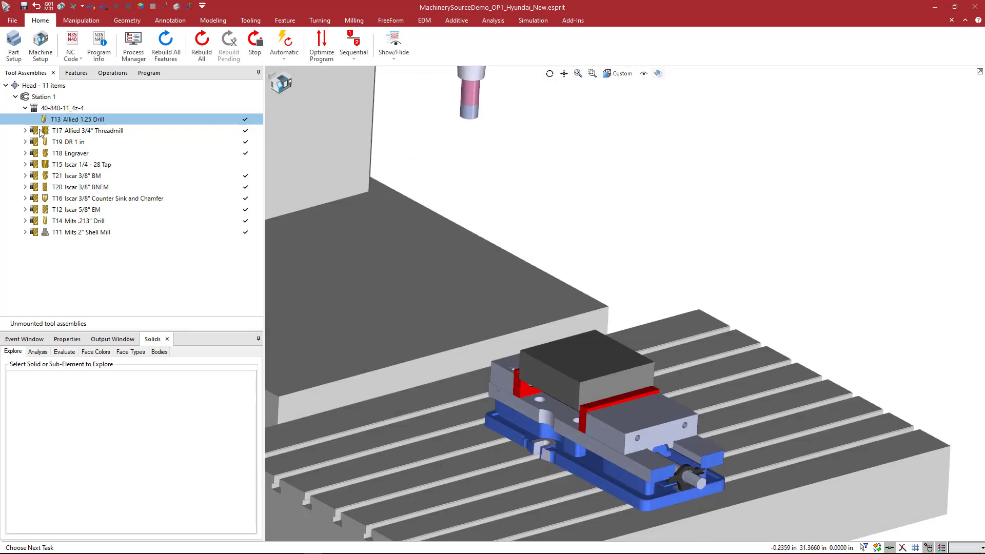
{"action": "left_click", "coordinate": [26, 131]}
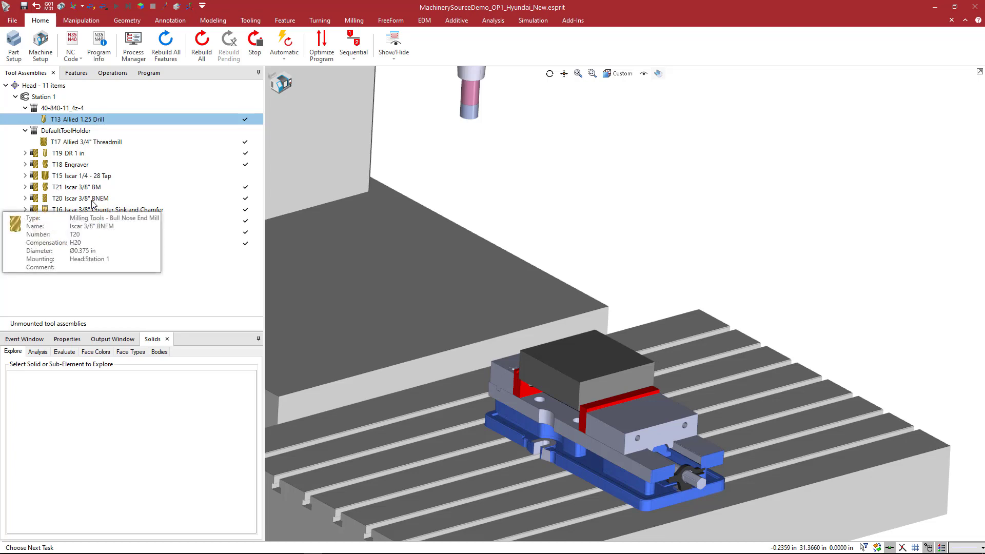
Swap T20 Iscar 3/8" BNEM's DefaultToolHolder for Haimer CAT holder 40-842-3_8z-4.gdml.
{"action": "left_click", "coordinate": [23, 198]}
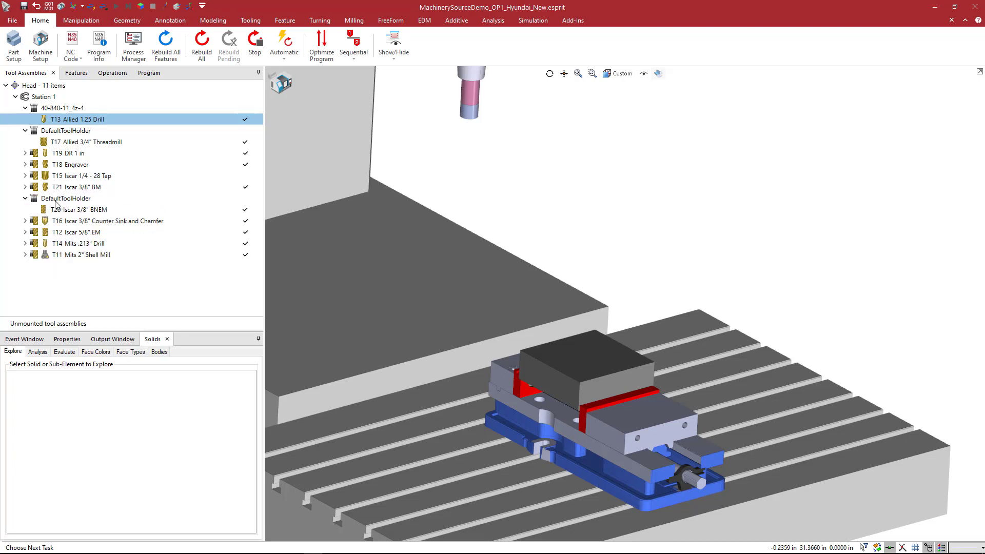
{"action": "double_click", "coordinate": [55, 200]}
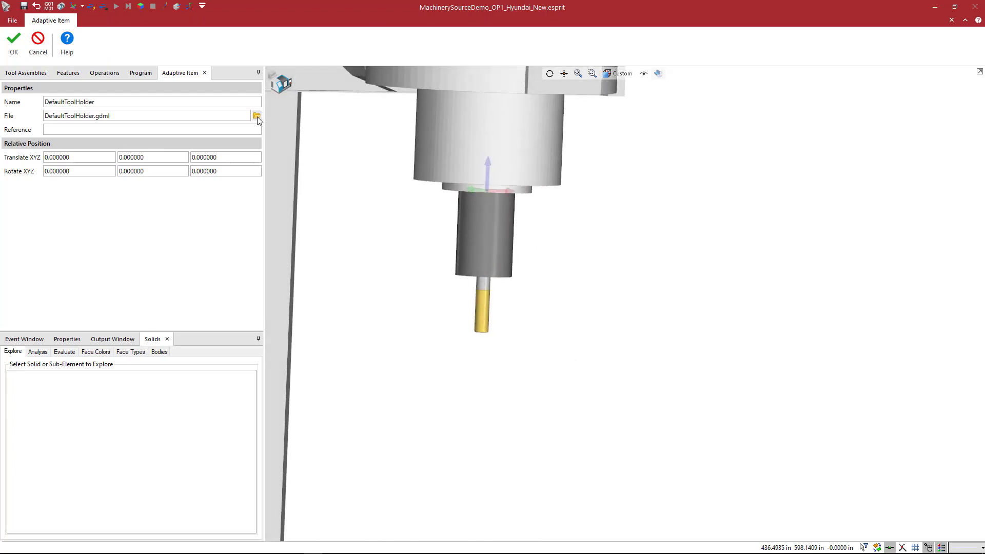
{"action": "left_click", "coordinate": [257, 117]}
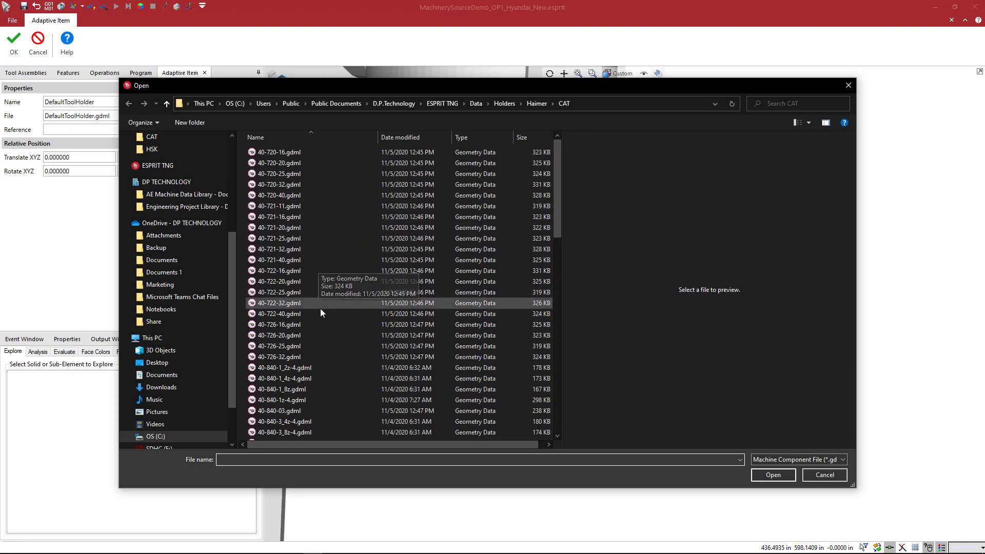
{"action": "scroll", "coordinate": [320, 311], "scroll_direction": "down", "scroll_amount": 3}
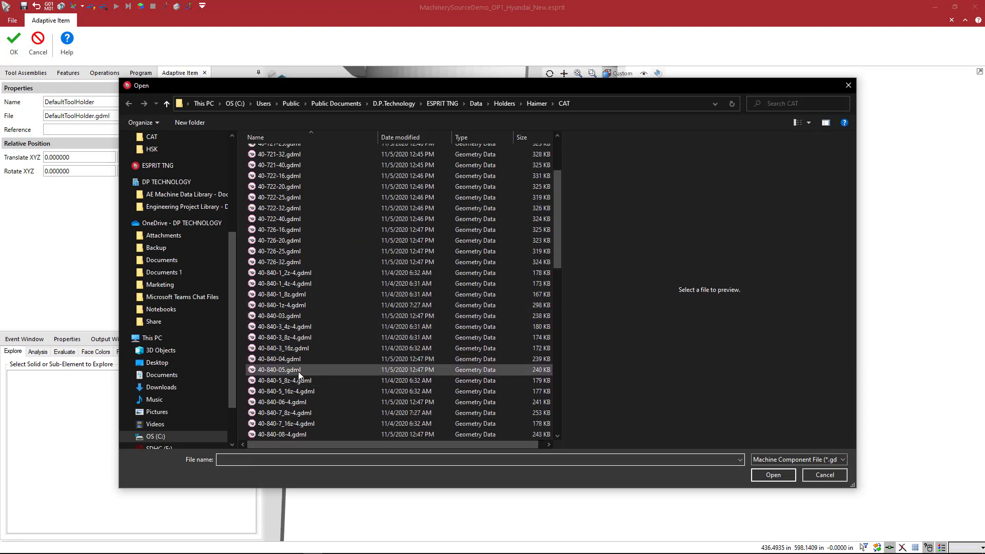
{"action": "left_click", "coordinate": [301, 338]}
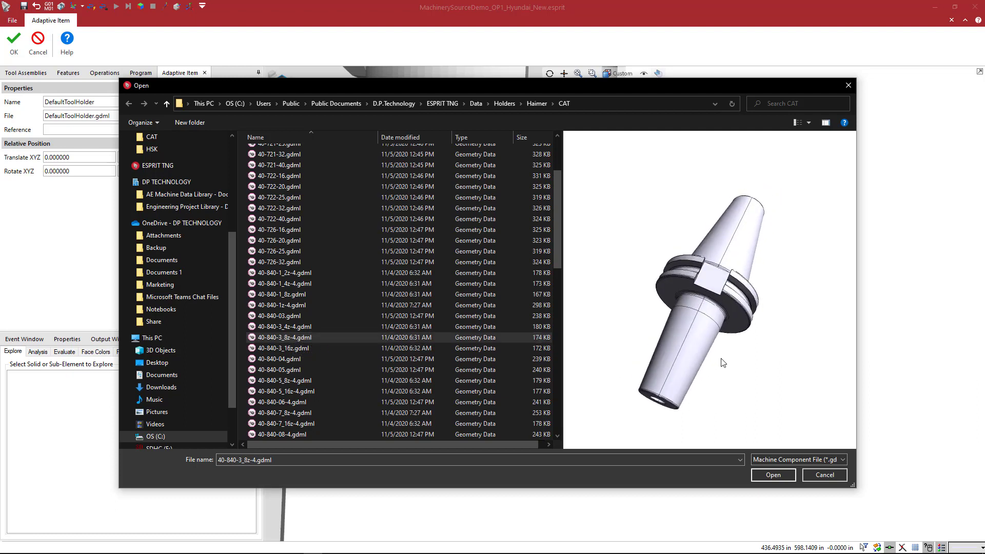
{"action": "left_click_drag", "start_coordinate": [557, 232], "coordinate": [562, 322]}
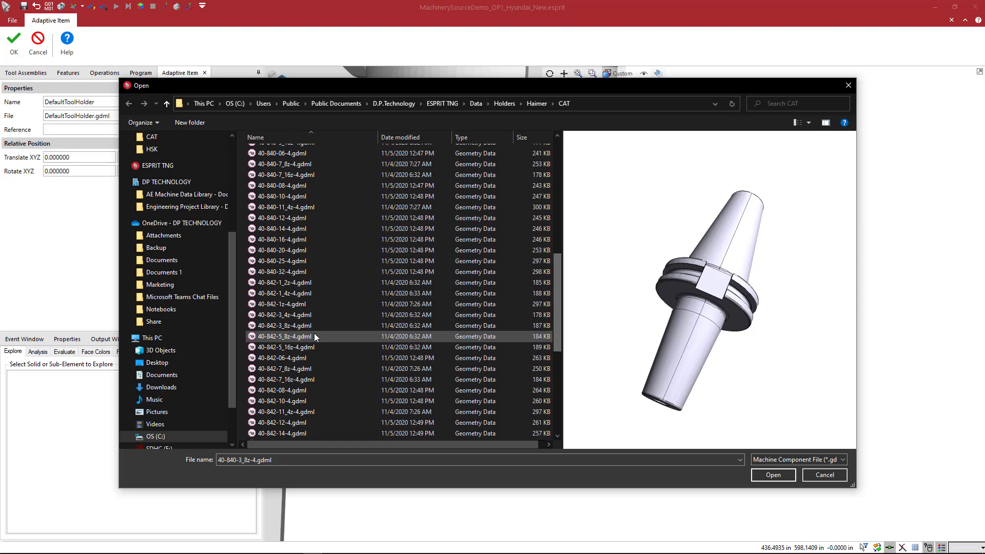
{"action": "left_click", "coordinate": [288, 326]}
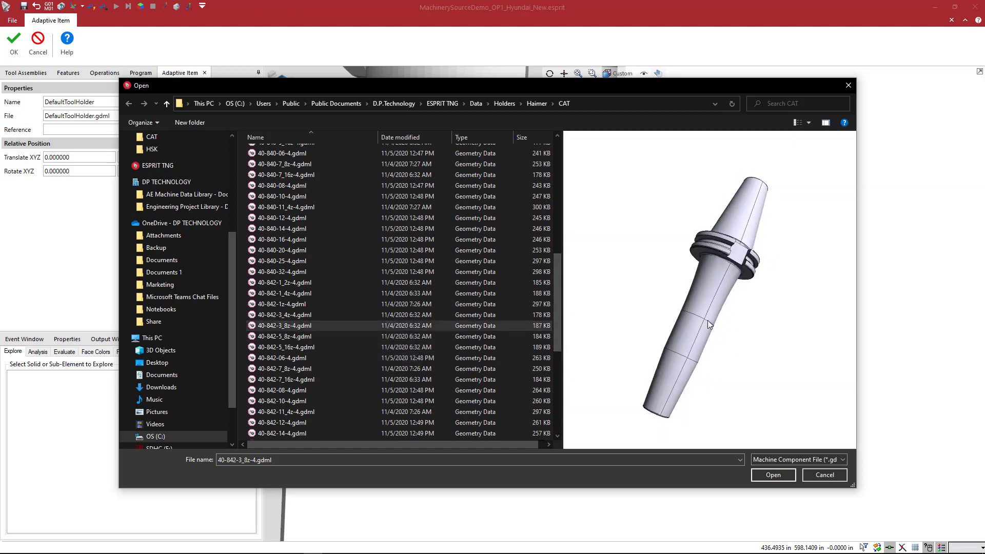
{"action": "left_click", "coordinate": [772, 473]}
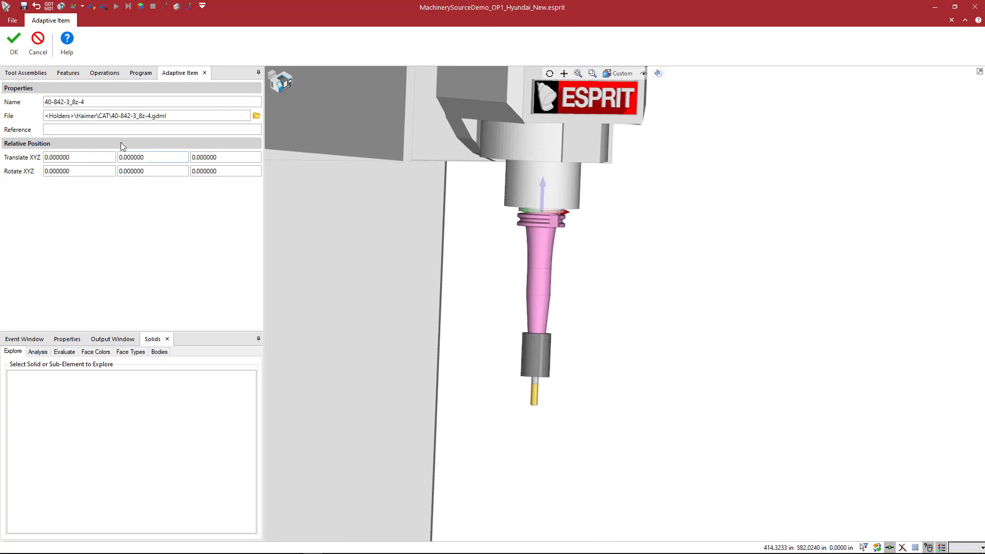
{"action": "left_click", "coordinate": [13, 45]}
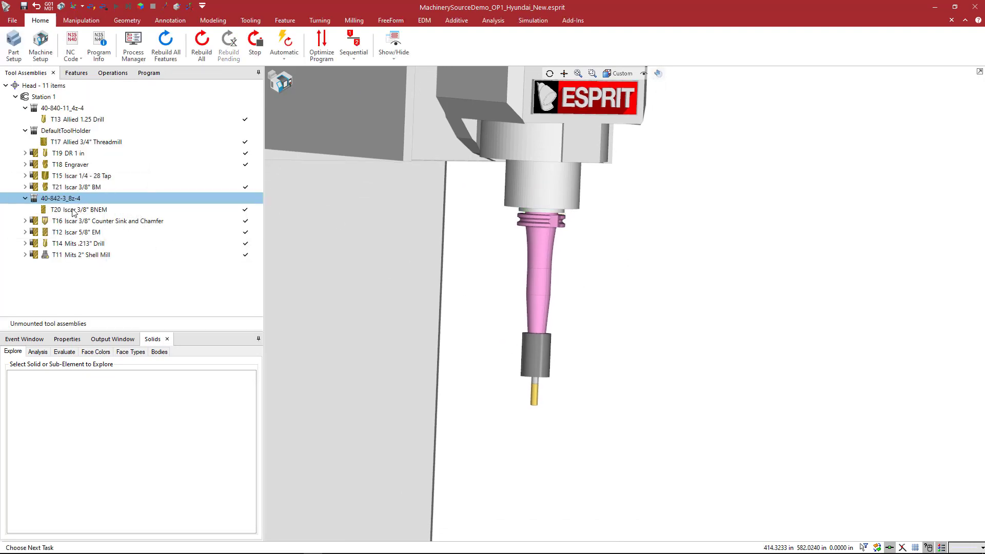
Set T20's extension diameter to 0 and overall length to 1.5.
{"action": "left_click", "coordinate": [73, 211]}
{"action": "double_click", "coordinate": [87, 209]}
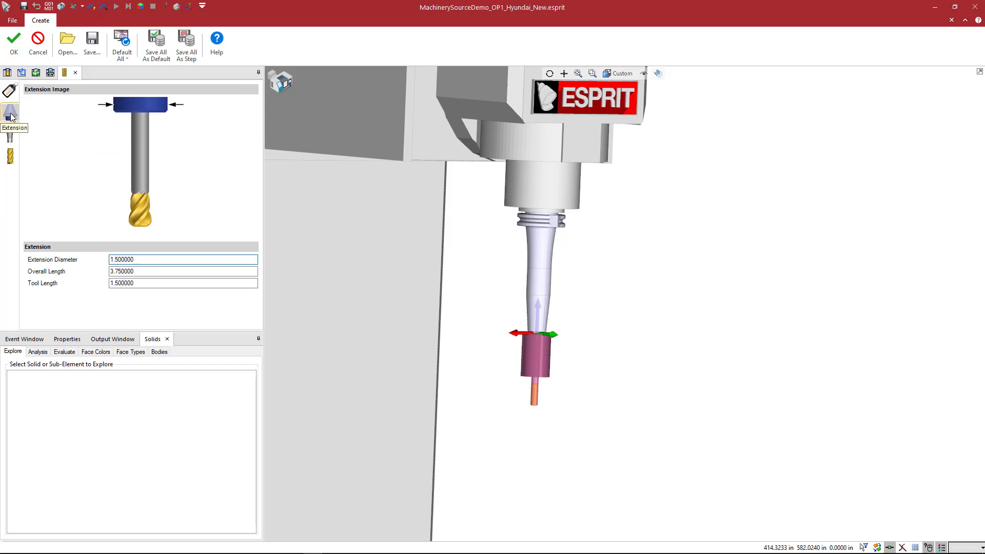
{"action": "left_click", "coordinate": [11, 117]}
{"action": "key", "text": "ctrl+a"}
{"action": "type", "text": "0"}
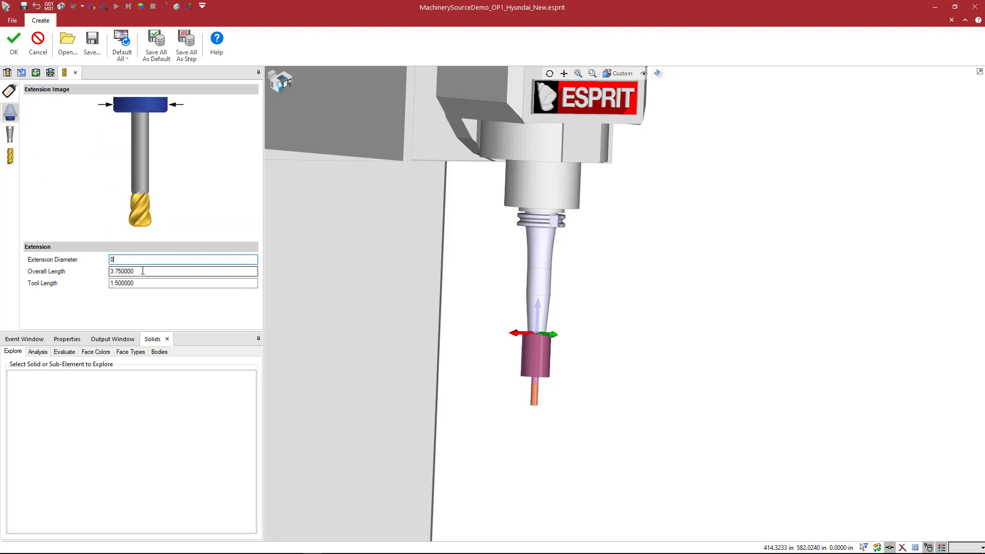
{"action": "key", "text": "Tab"}
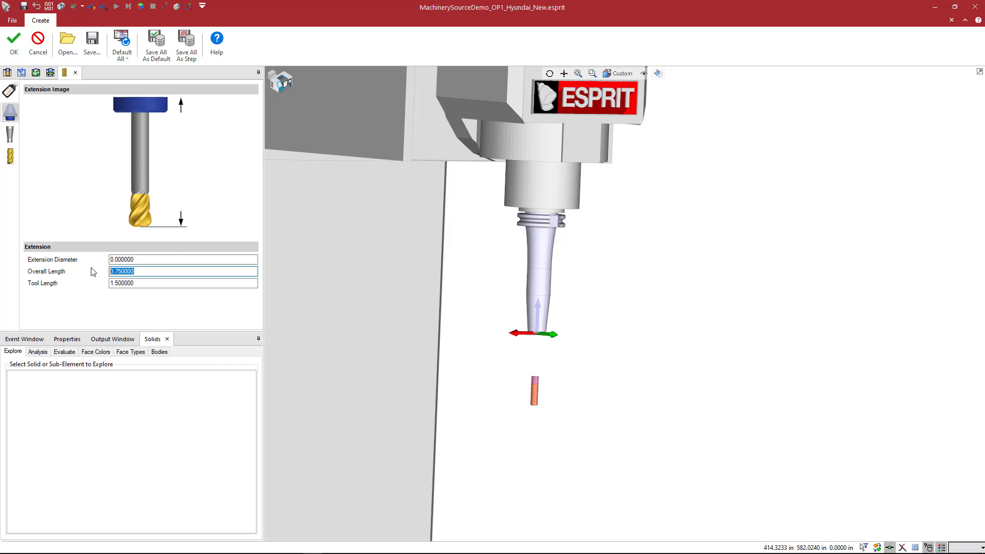
{"action": "type", "text": "1.5"}
{"action": "key", "text": "Tab"}
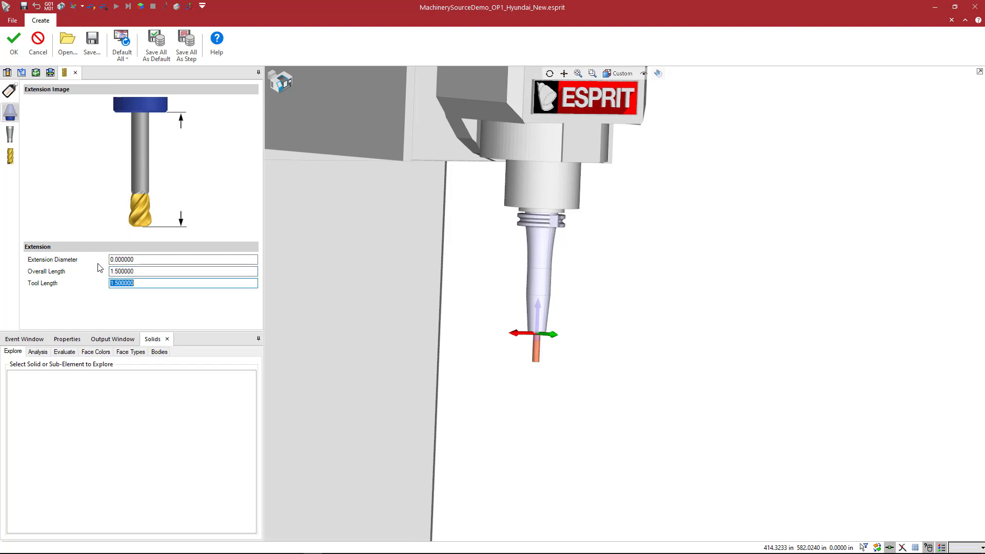
{"action": "scroll", "coordinate": [553, 347], "scroll_direction": "up", "scroll_amount": 3}
{"action": "scroll", "coordinate": [513, 328], "scroll_direction": "up", "scroll_amount": 2}
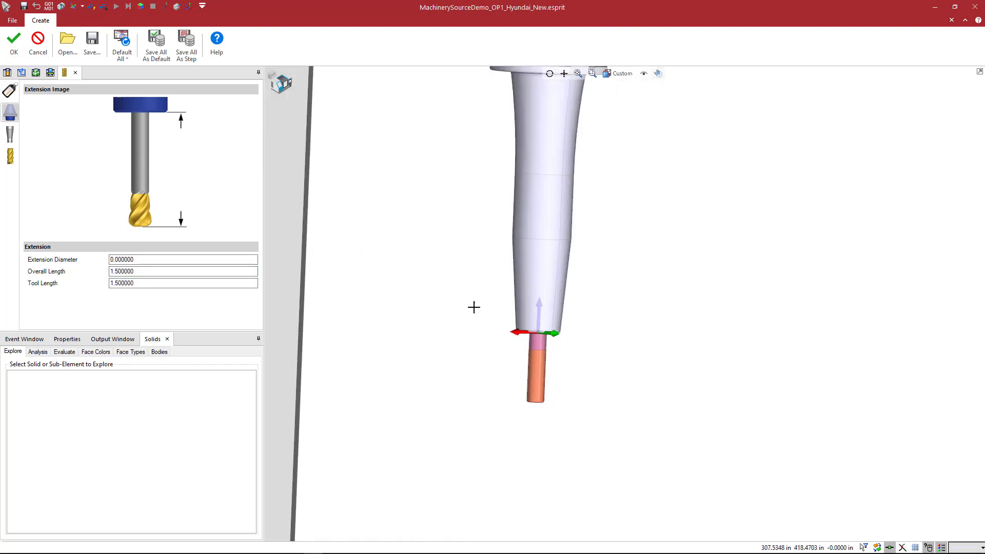
{"action": "scroll", "coordinate": [472, 305], "scroll_direction": "down", "scroll_amount": 2}
{"action": "left_click", "coordinate": [14, 44]}
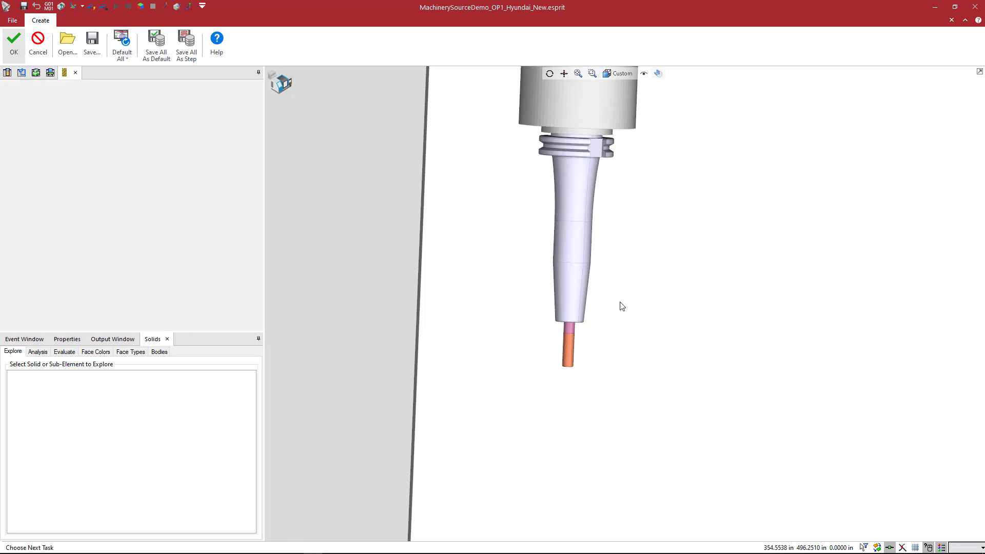